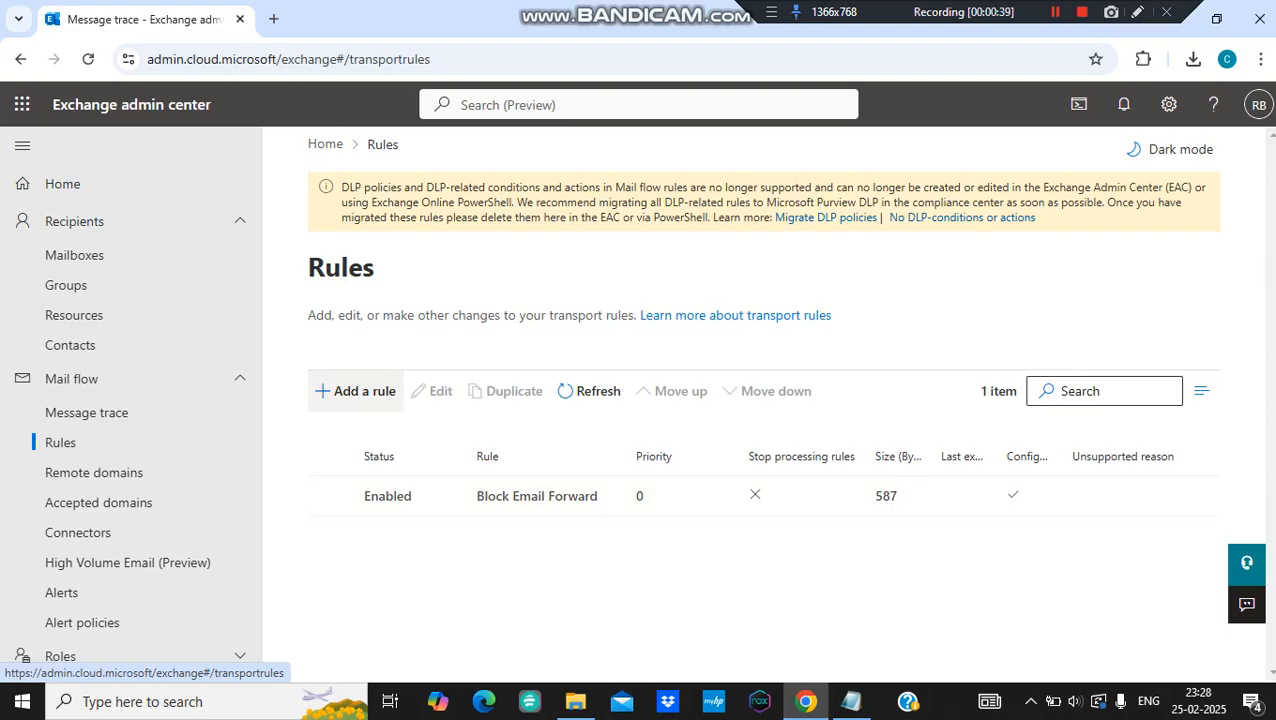
- Create a new mail flow rule from scratch and name it "Block Attach"
click(357, 391)
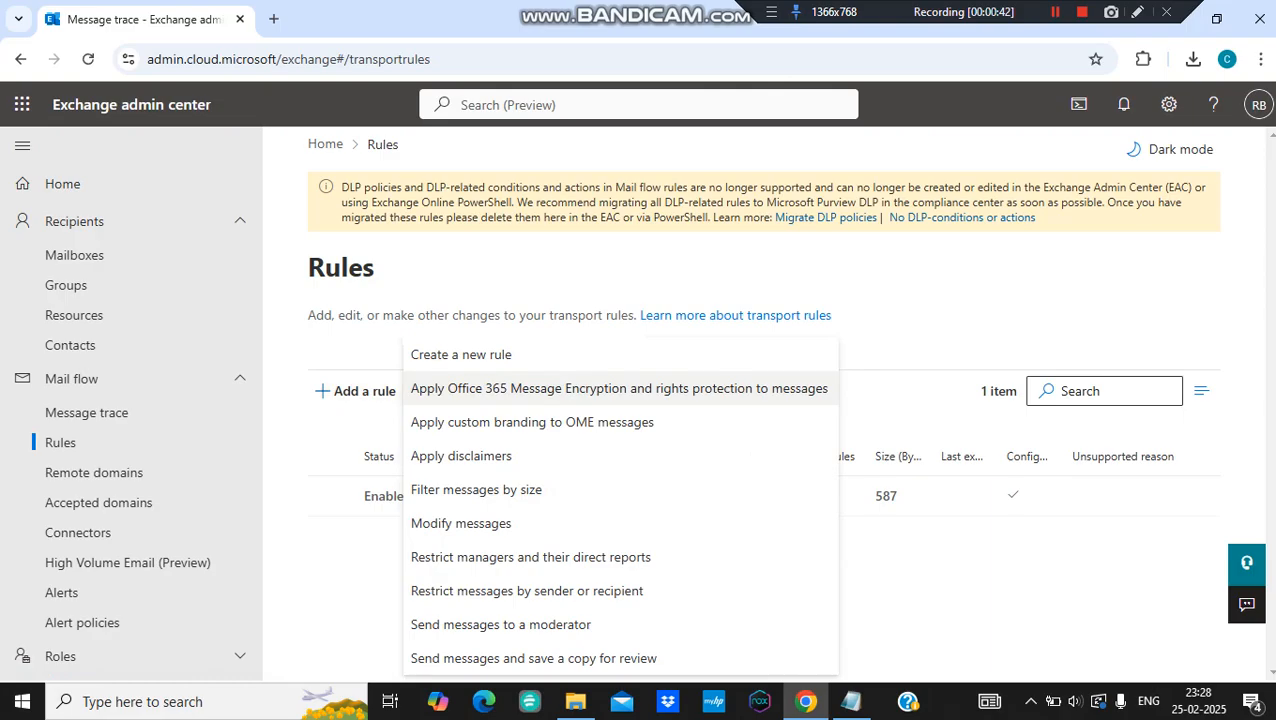
click(460, 354)
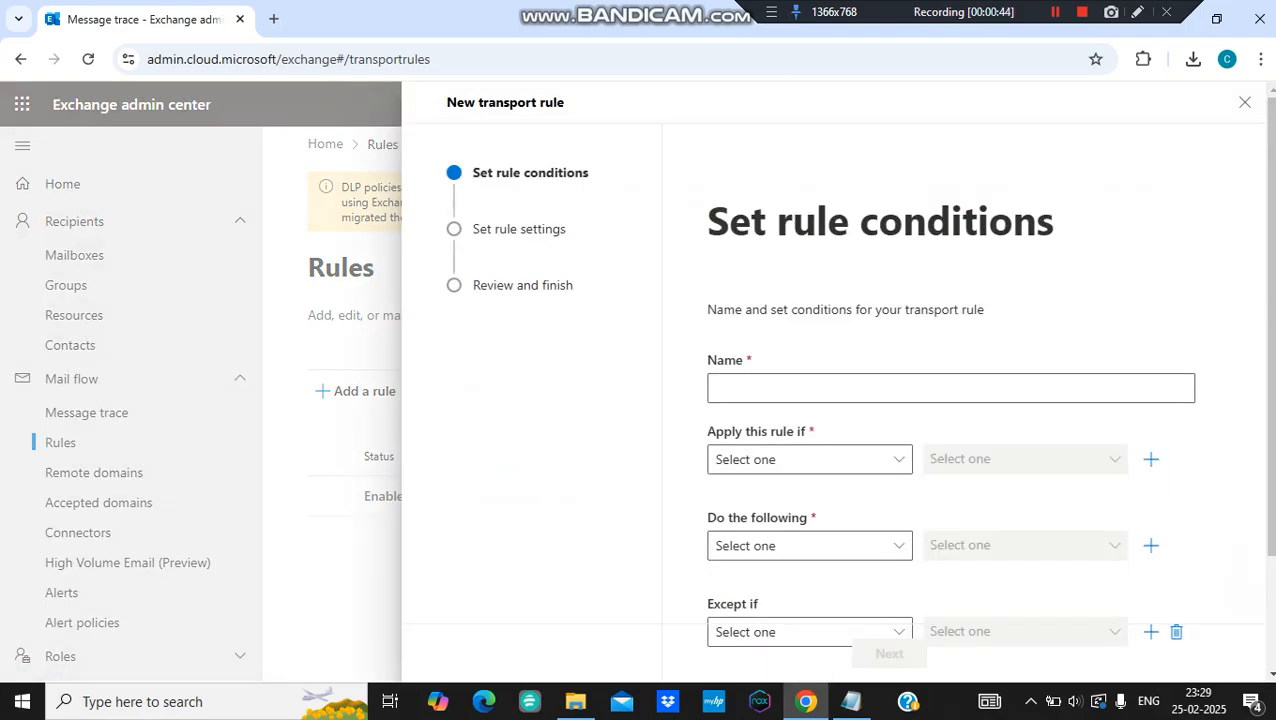
click(950, 388)
text(B)
key(BackSpace)
text(Block Attach)
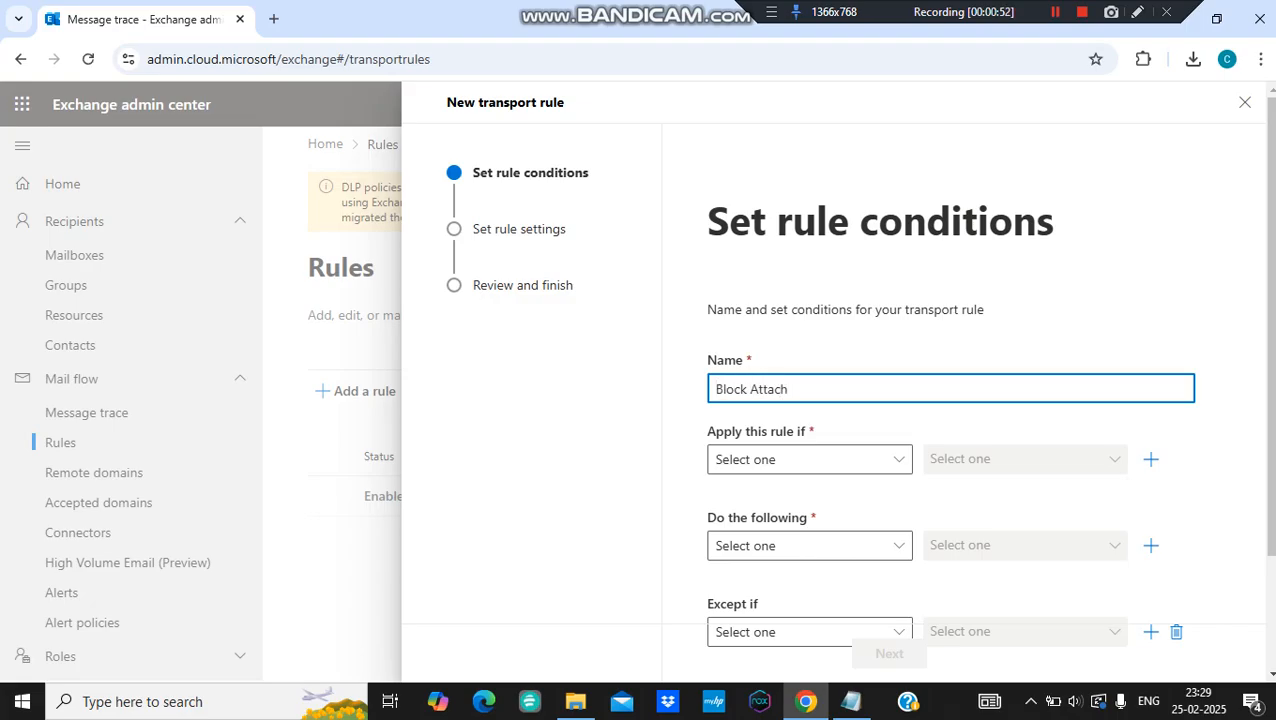
- Set the rule's condition to any attachment whose file extension includes the word "txt" and save it
click(860, 459)
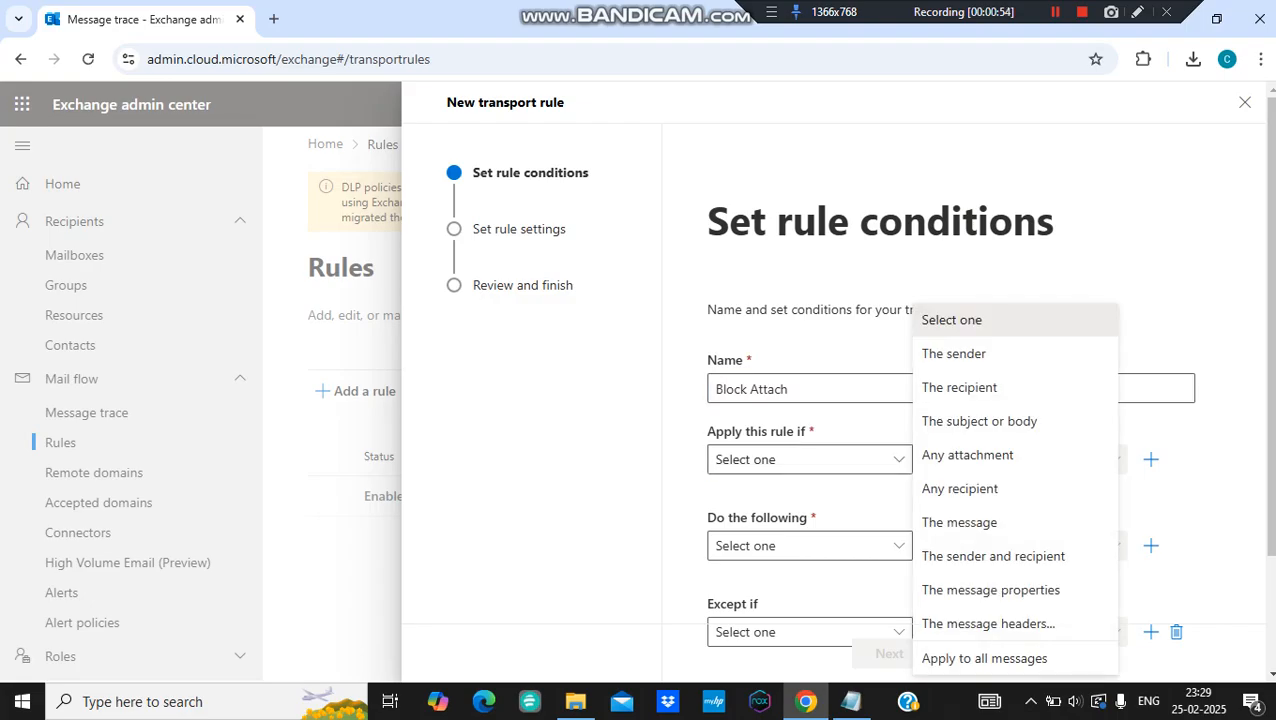
click(967, 455)
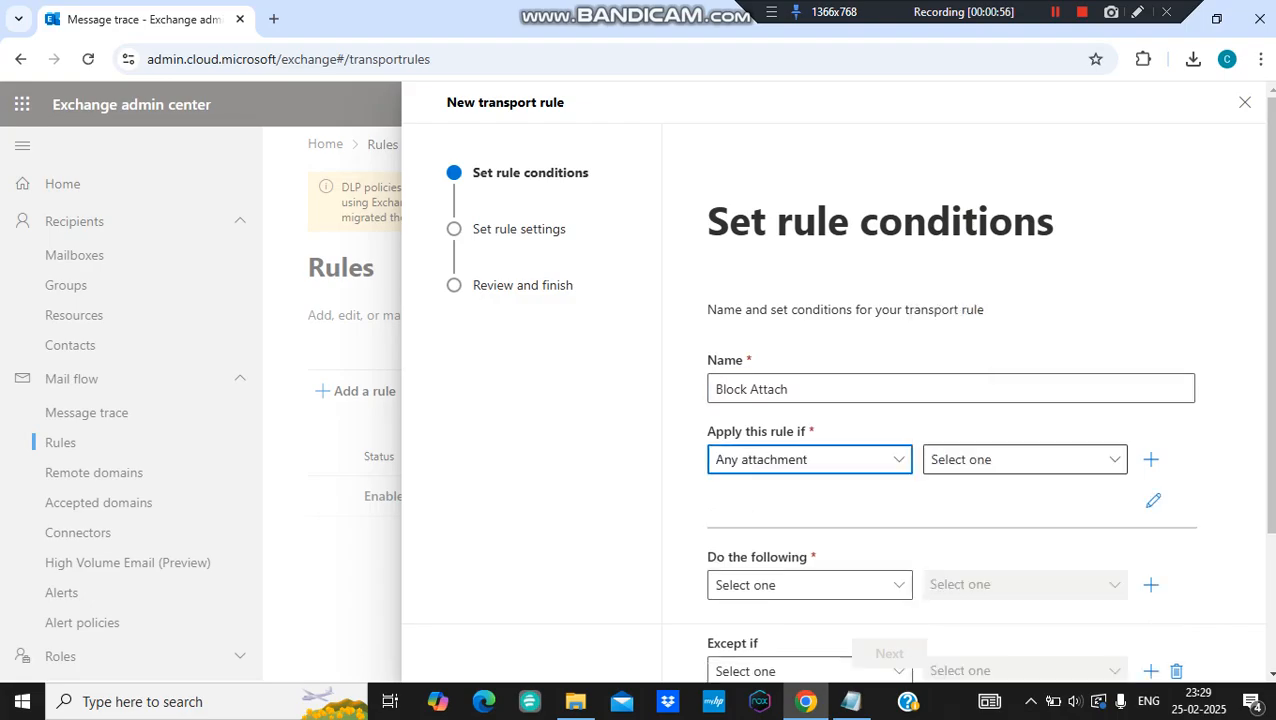
click(1025, 460)
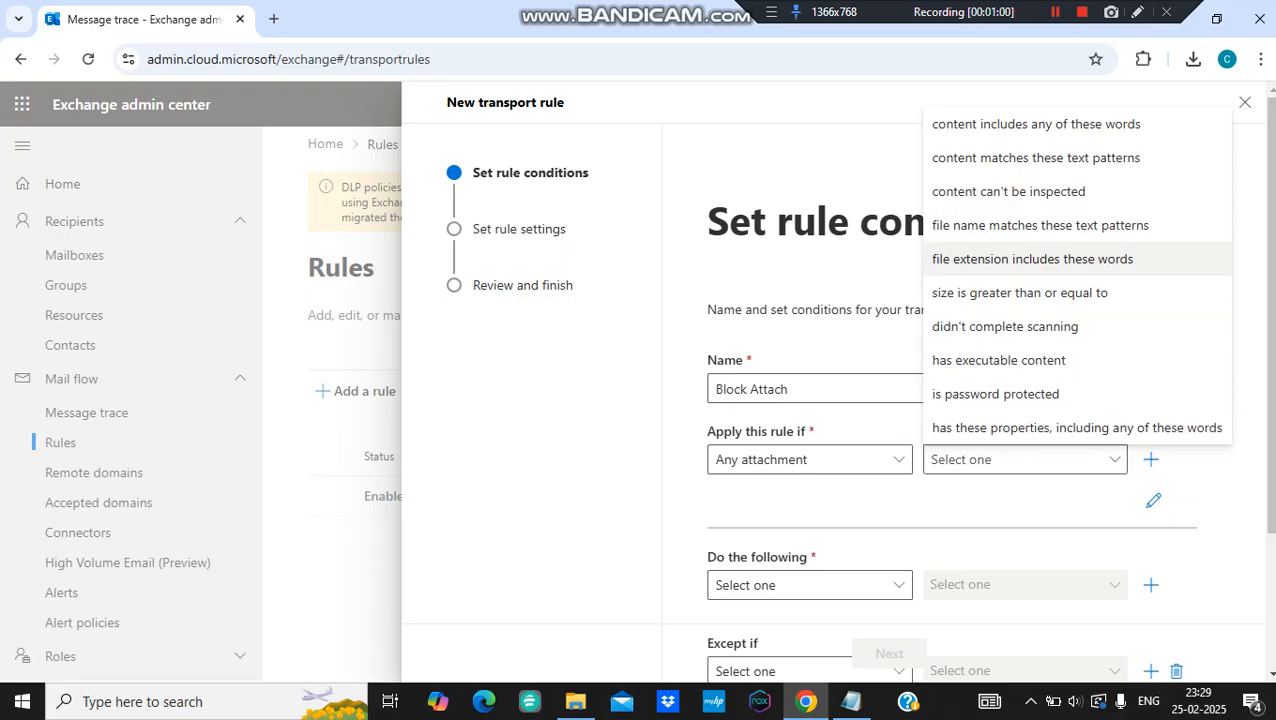
click(1032, 259)
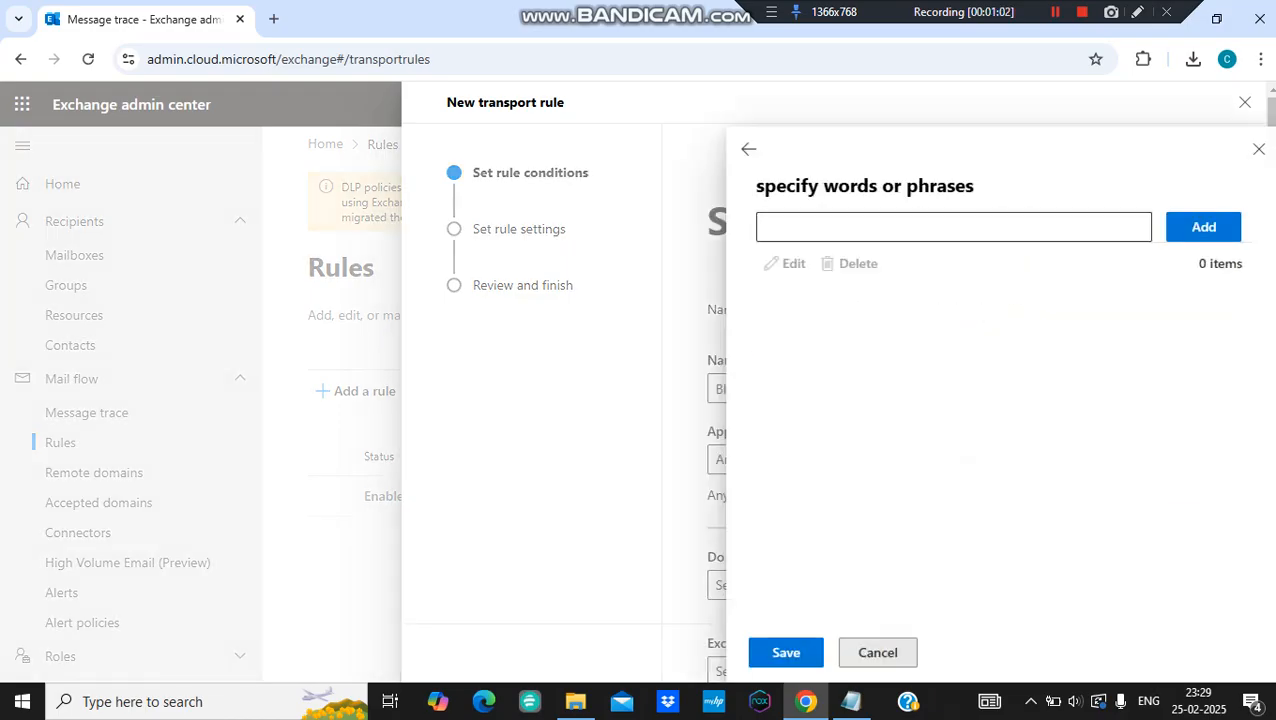
text(txt)
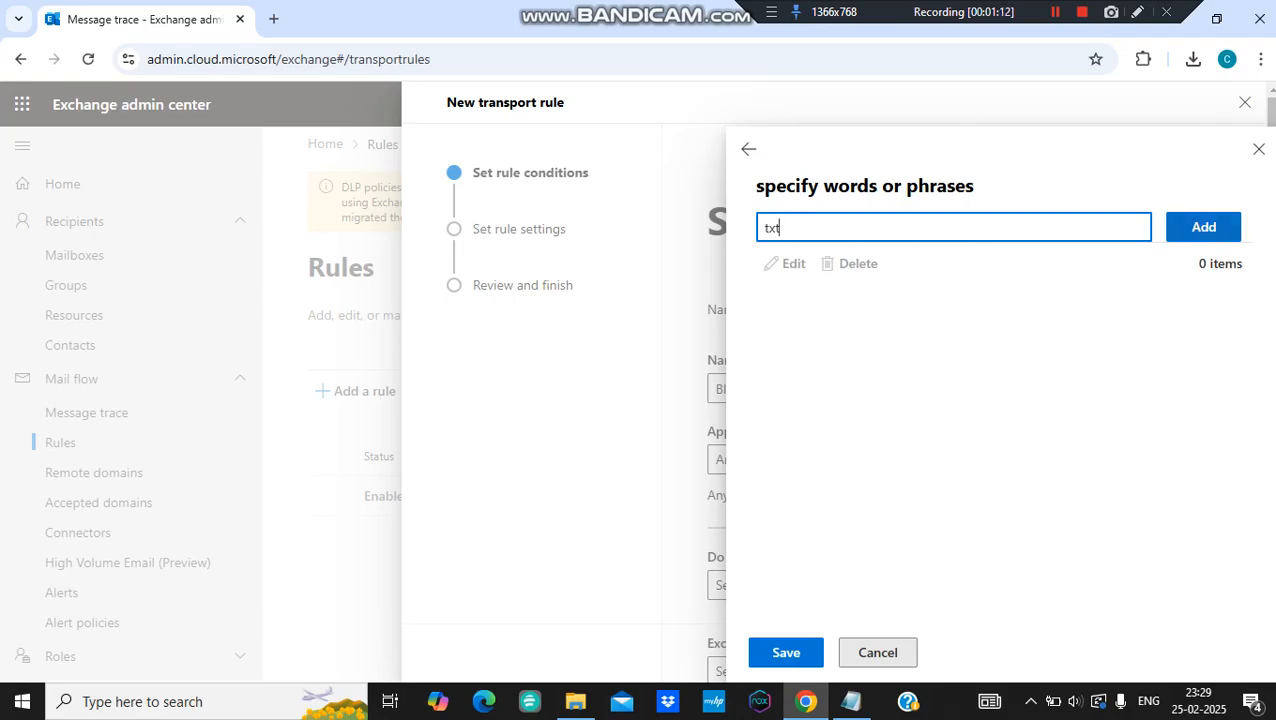
key(Return)
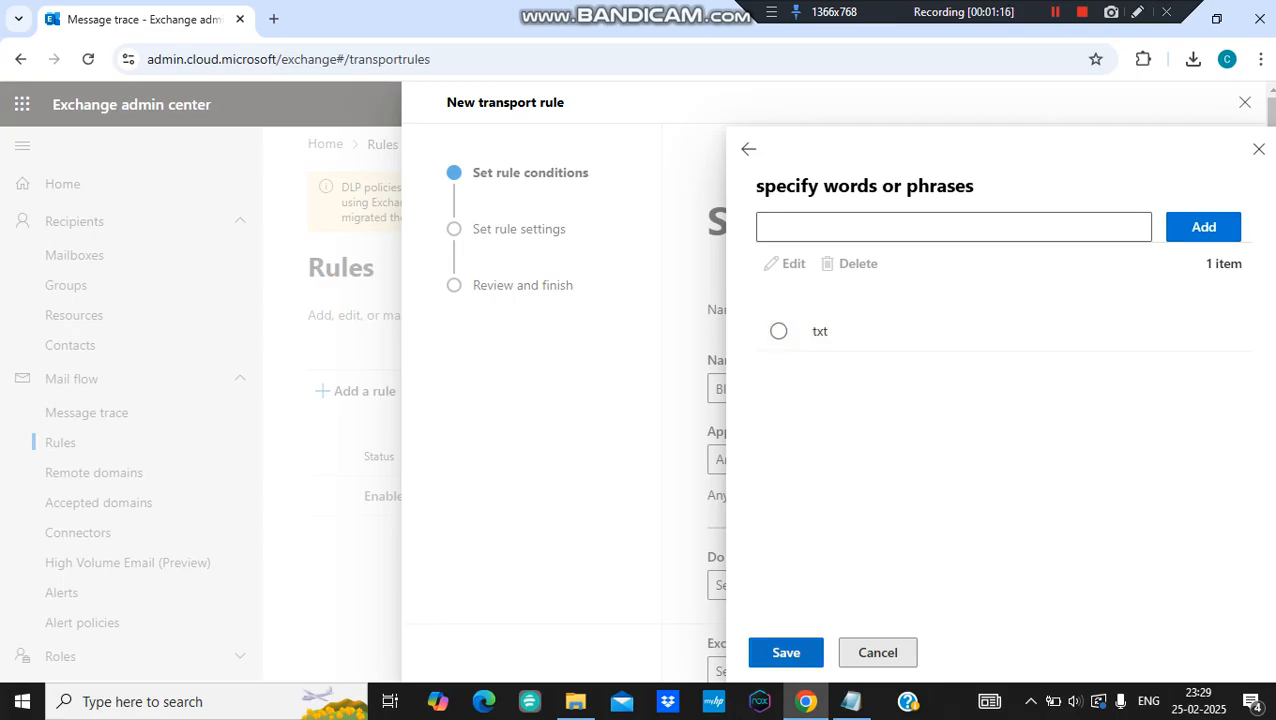
click(786, 652)
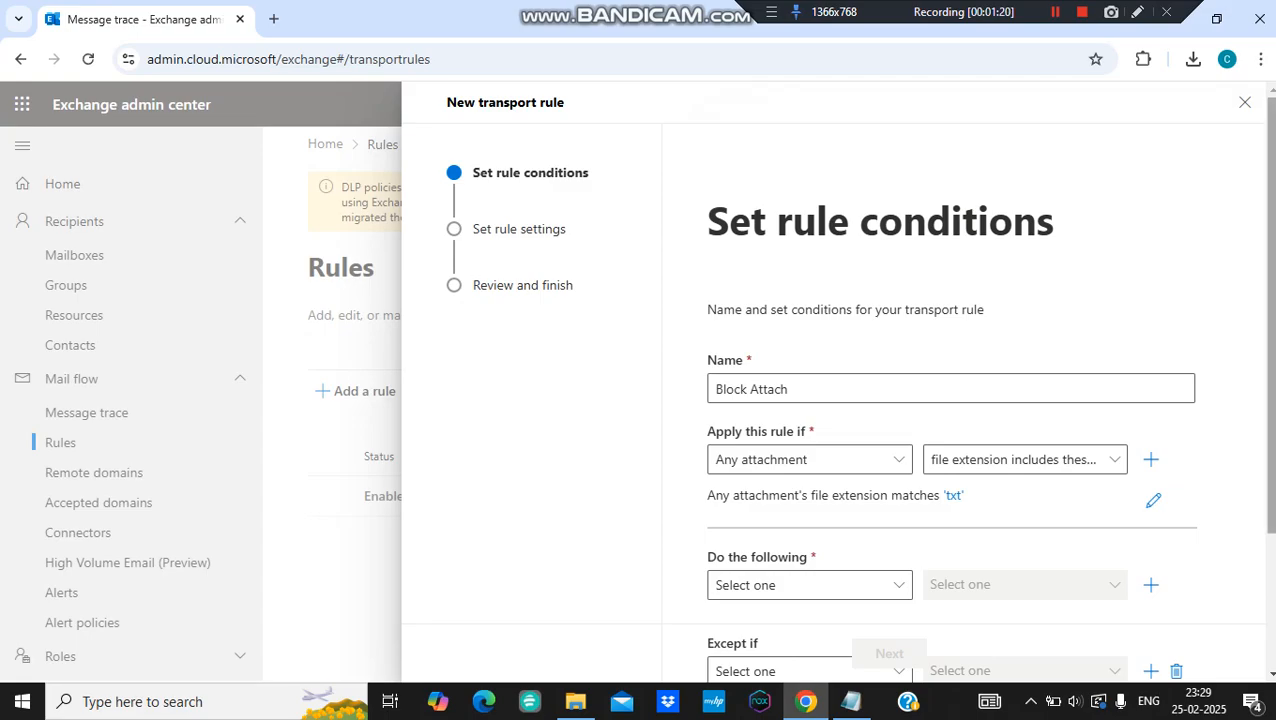
- Set the rule's action to block the message, rejecting it with the explanation "This File type is not allowed"
scroll(930, 400, down, 3)
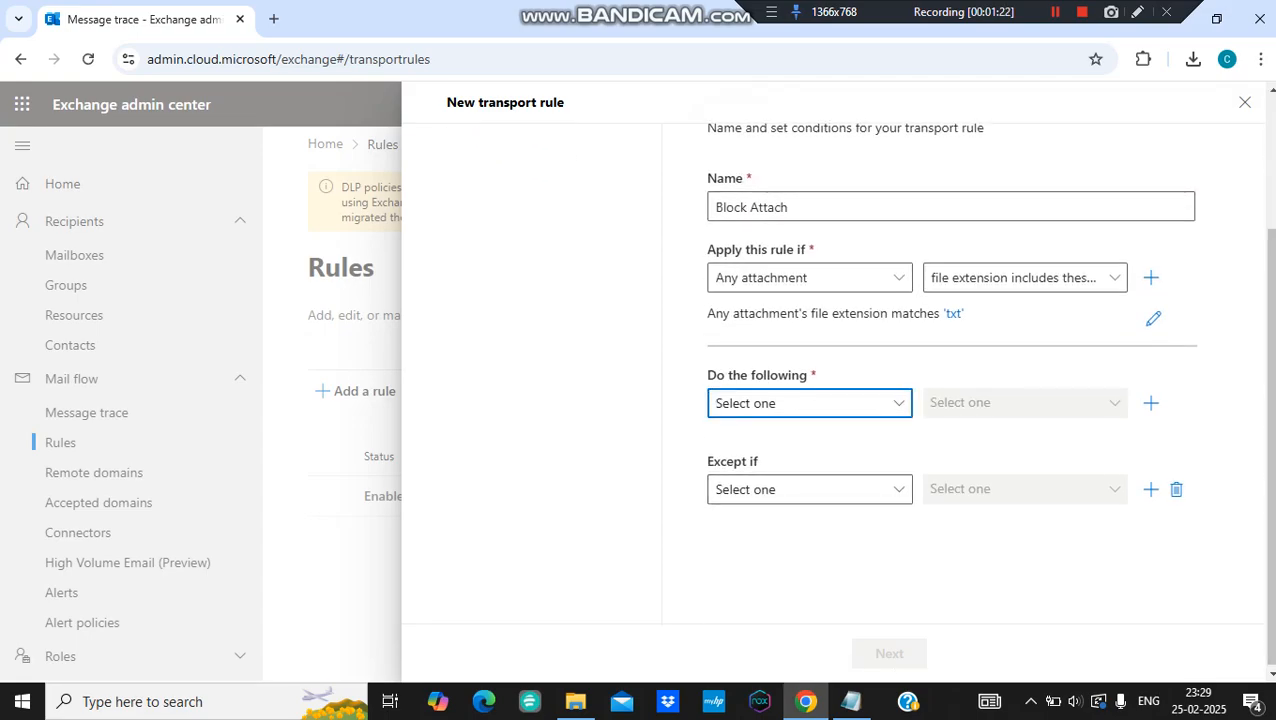
click(805, 404)
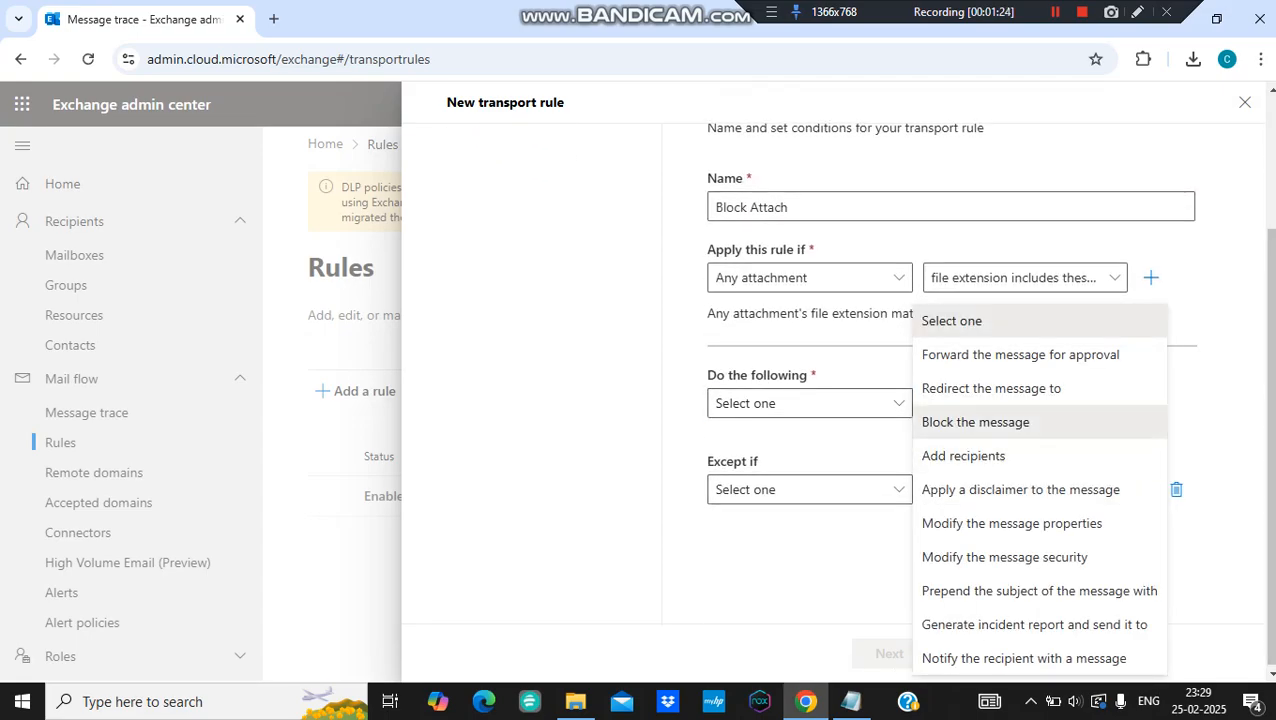
click(975, 421)
click(1020, 403)
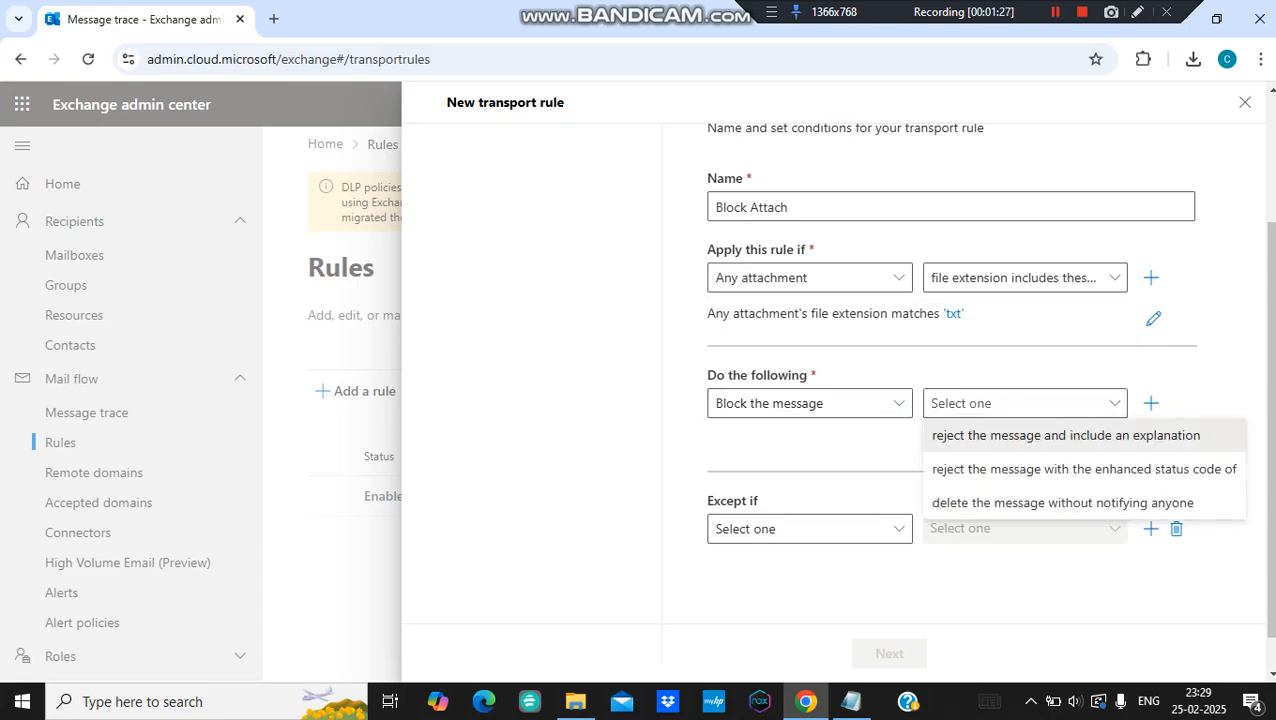
click(1010, 435)
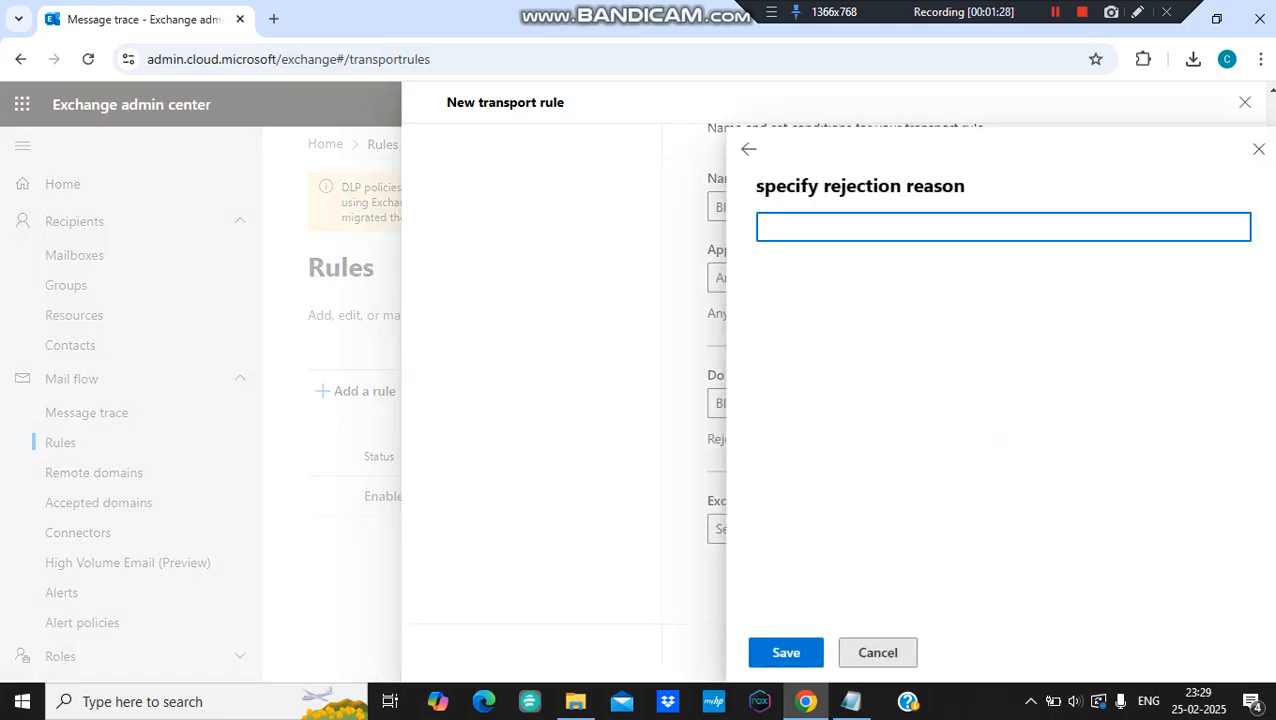
text(This File type is not allowed)
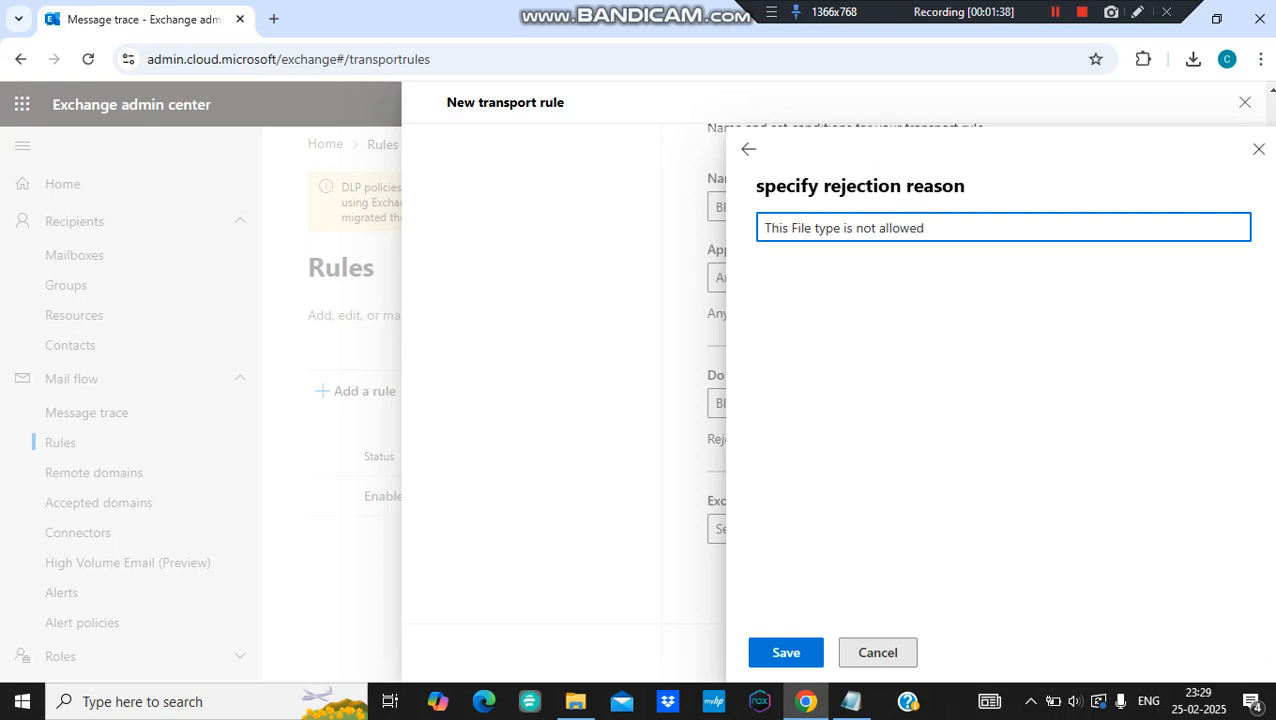
click(786, 652)
- Set the rule's severity to High in the rule settings and finish creating the rule
click(886, 652)
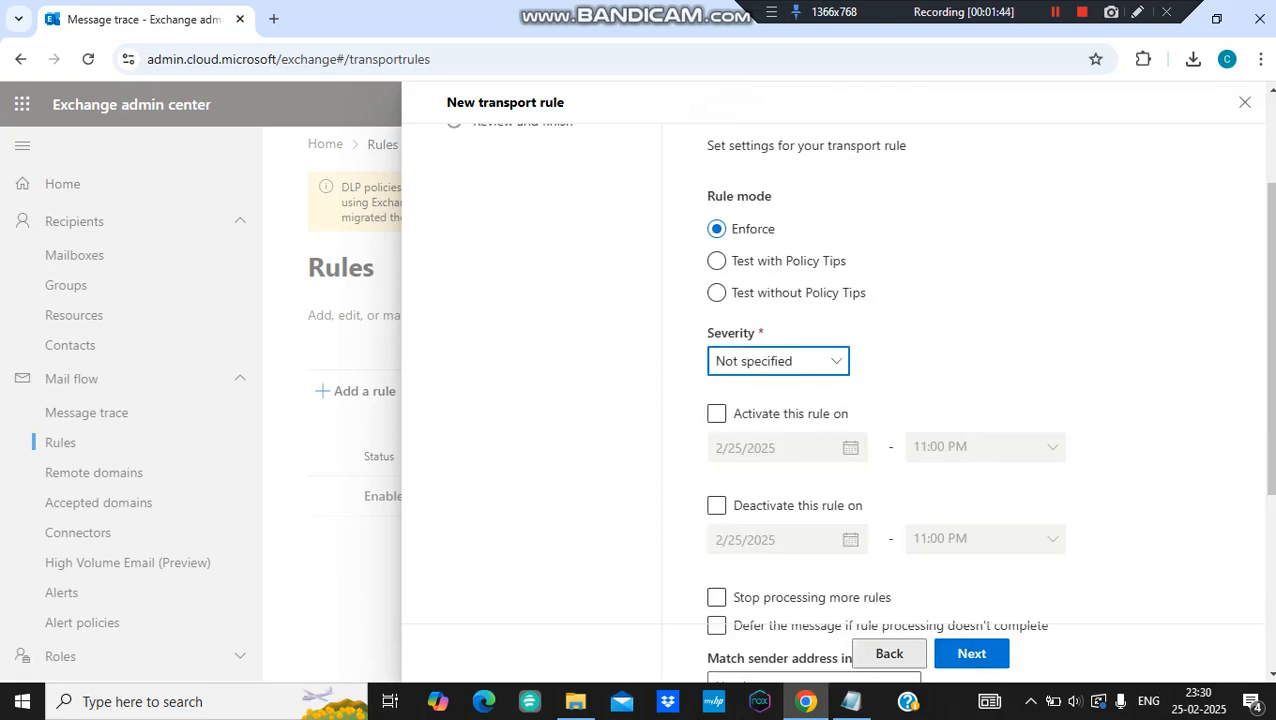
click(778, 361)
click(730, 460)
click(971, 653)
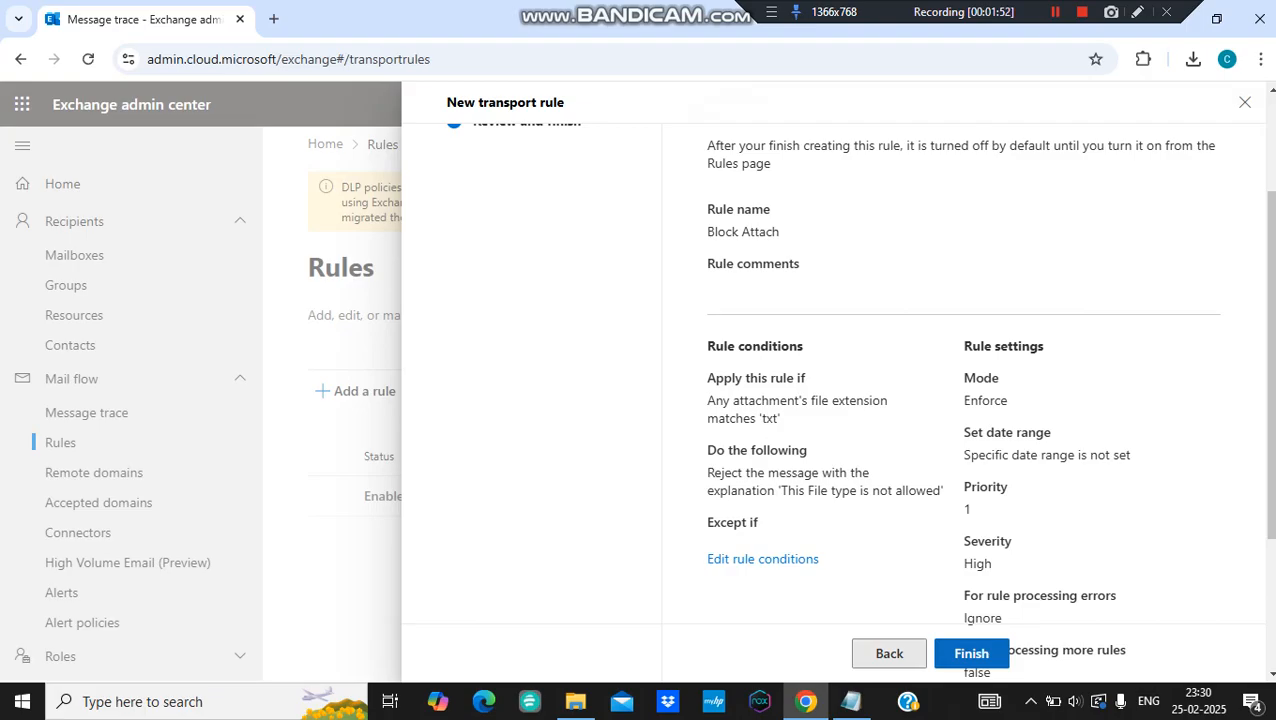
click(971, 653)
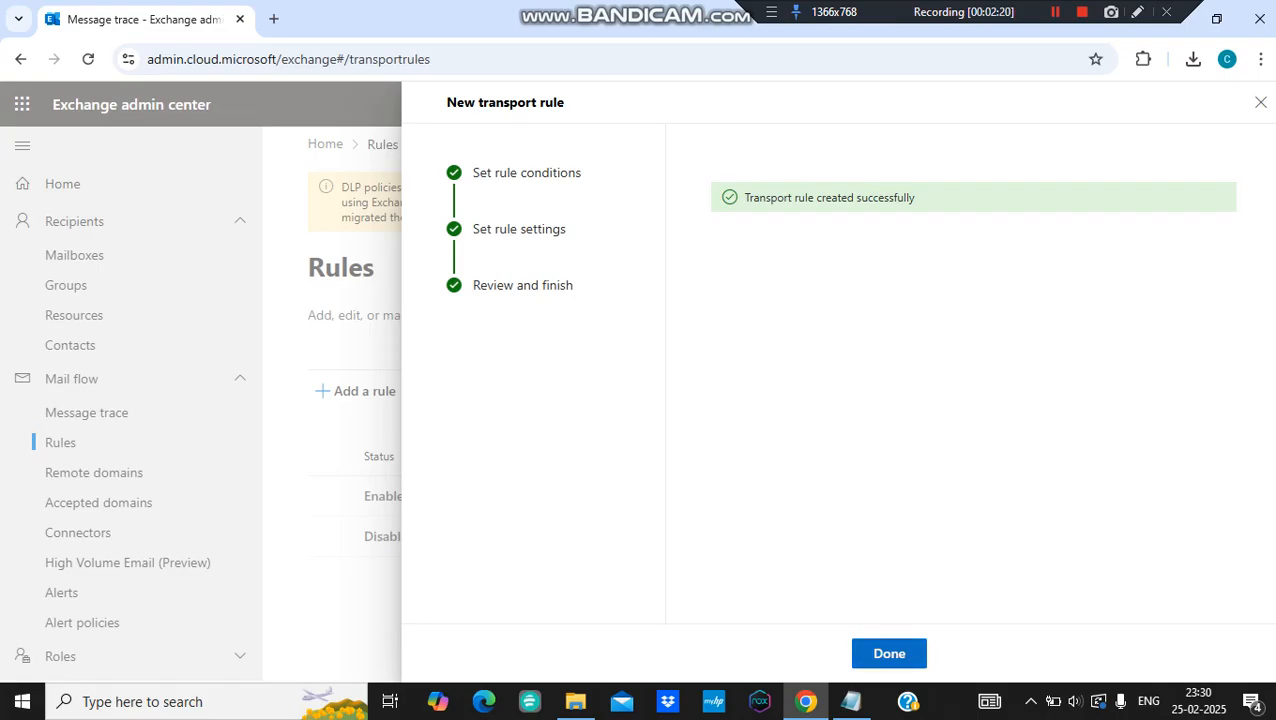
click(889, 653)
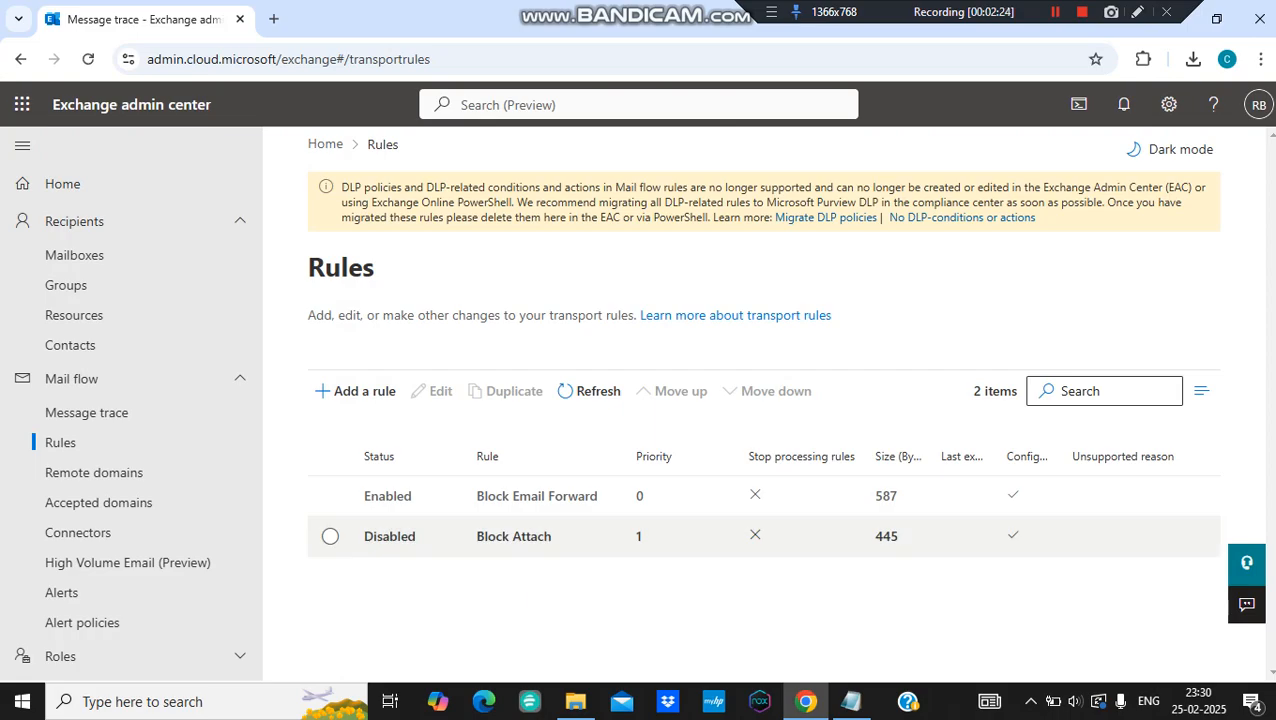
- Enable the Block Attach rule from its details
click(514, 536)
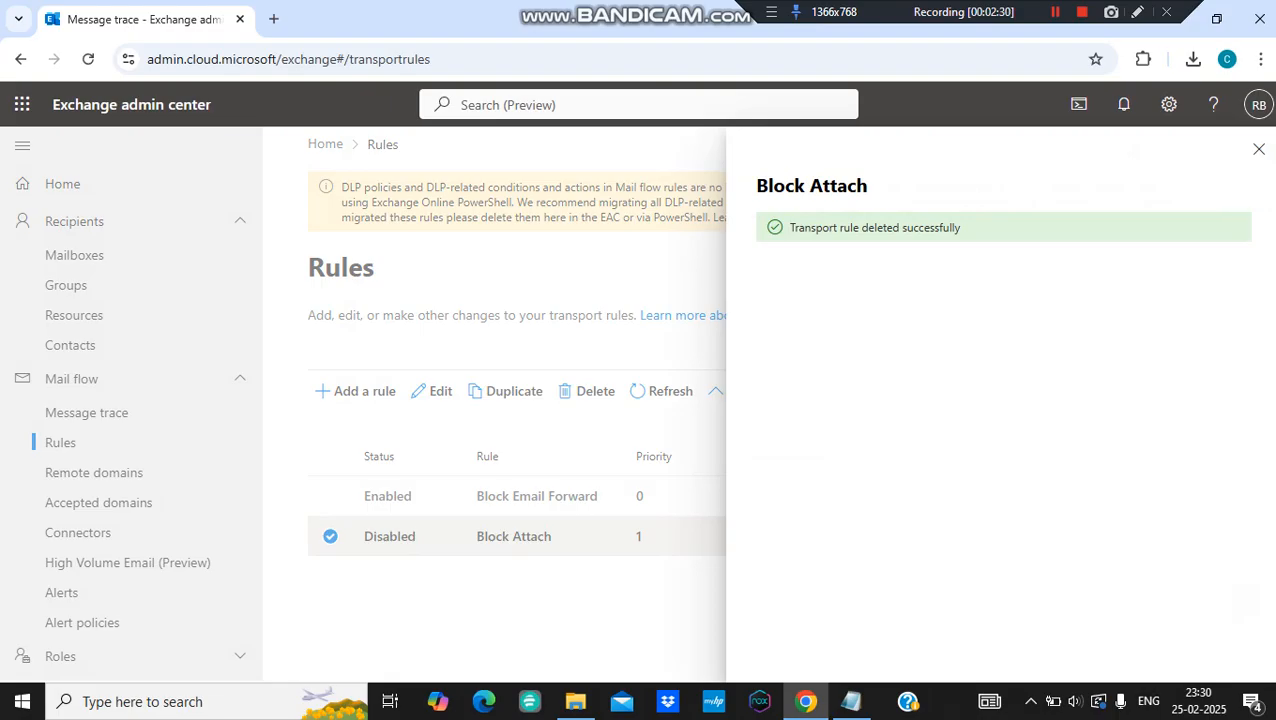
click(1259, 149)
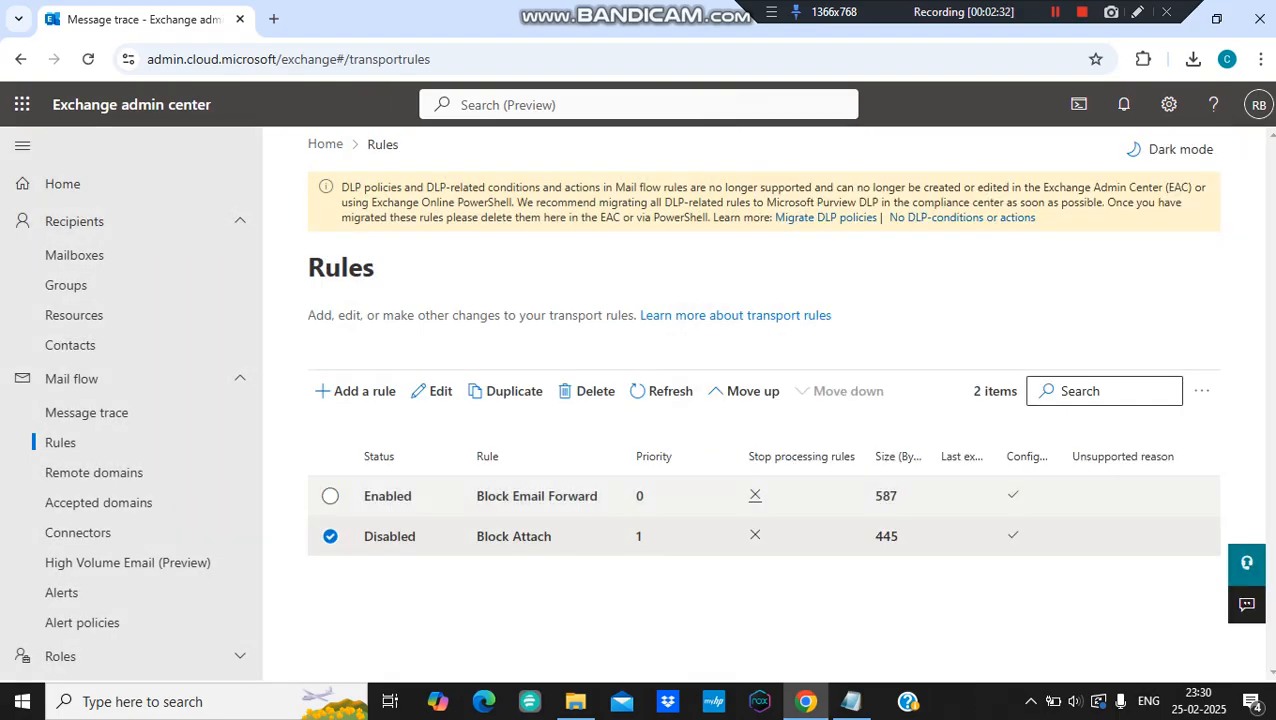
click(513, 536)
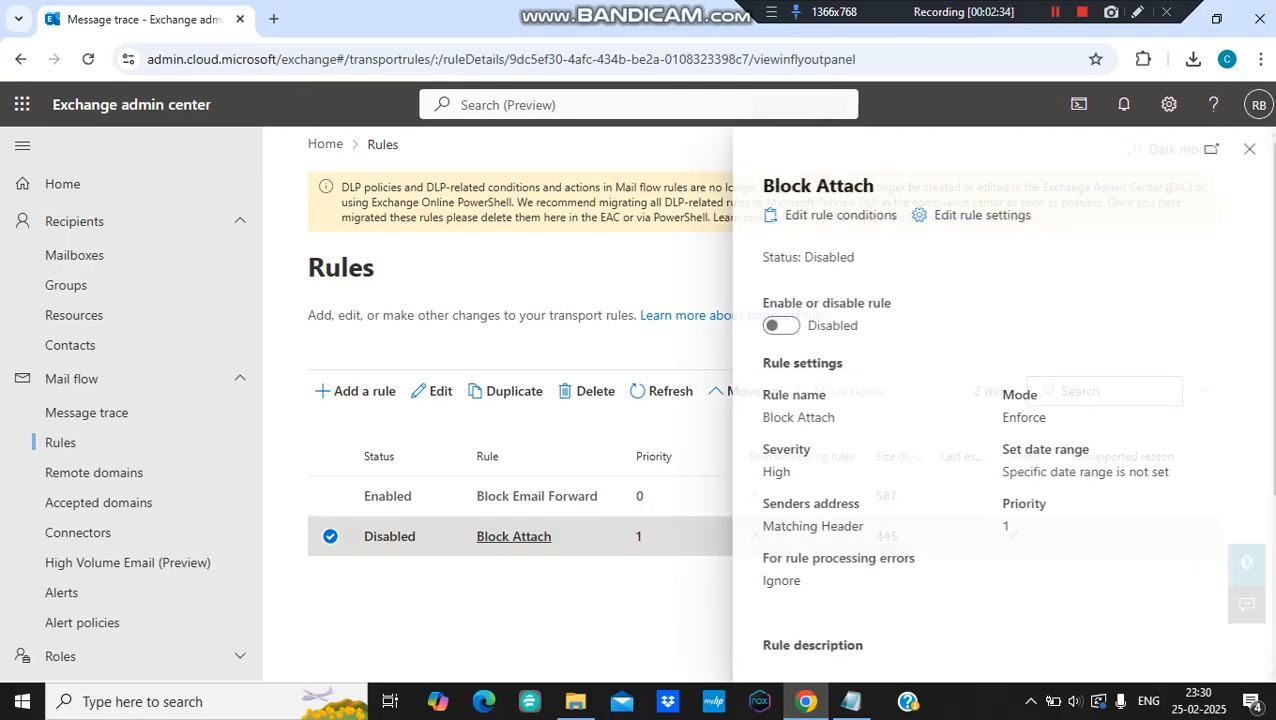
click(775, 325)
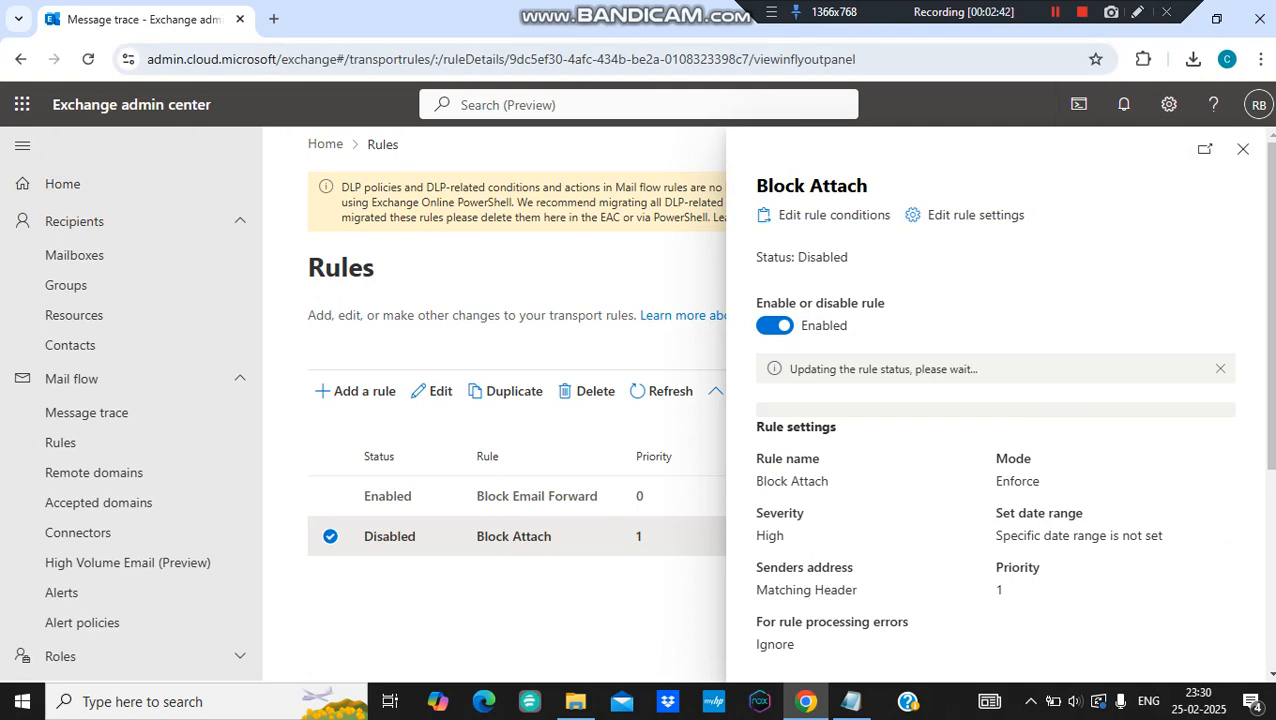
click(1055, 12)
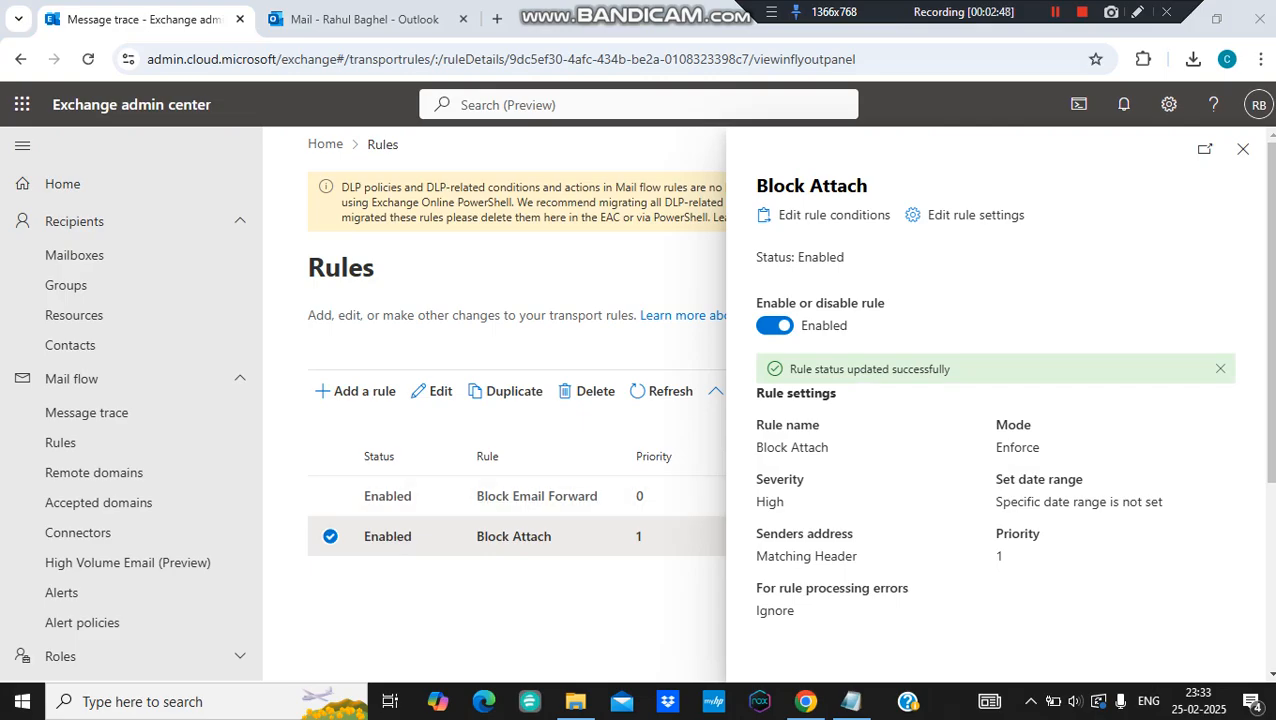
drag(806, 369, 950, 369)
click(952, 370)
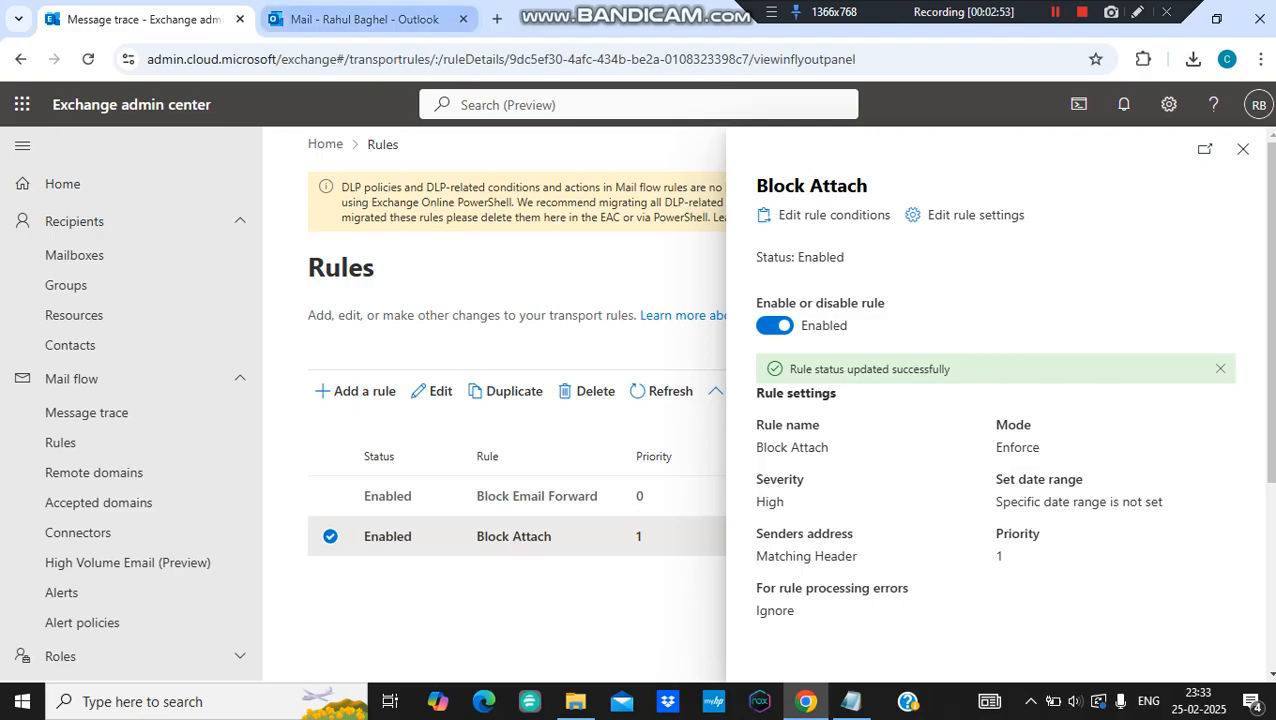
- Switch to Outlook and compose a new email to the test recipient with subject "Test" and body "Test"
click(360, 19)
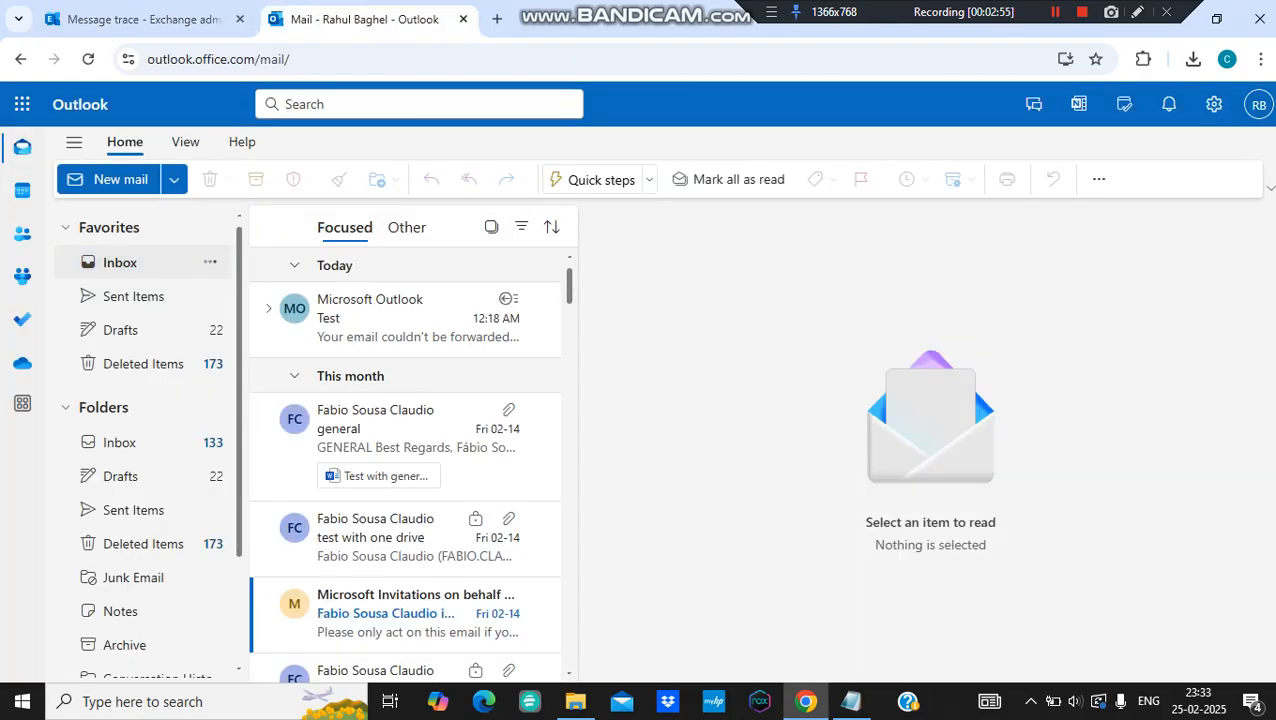
click(110, 179)
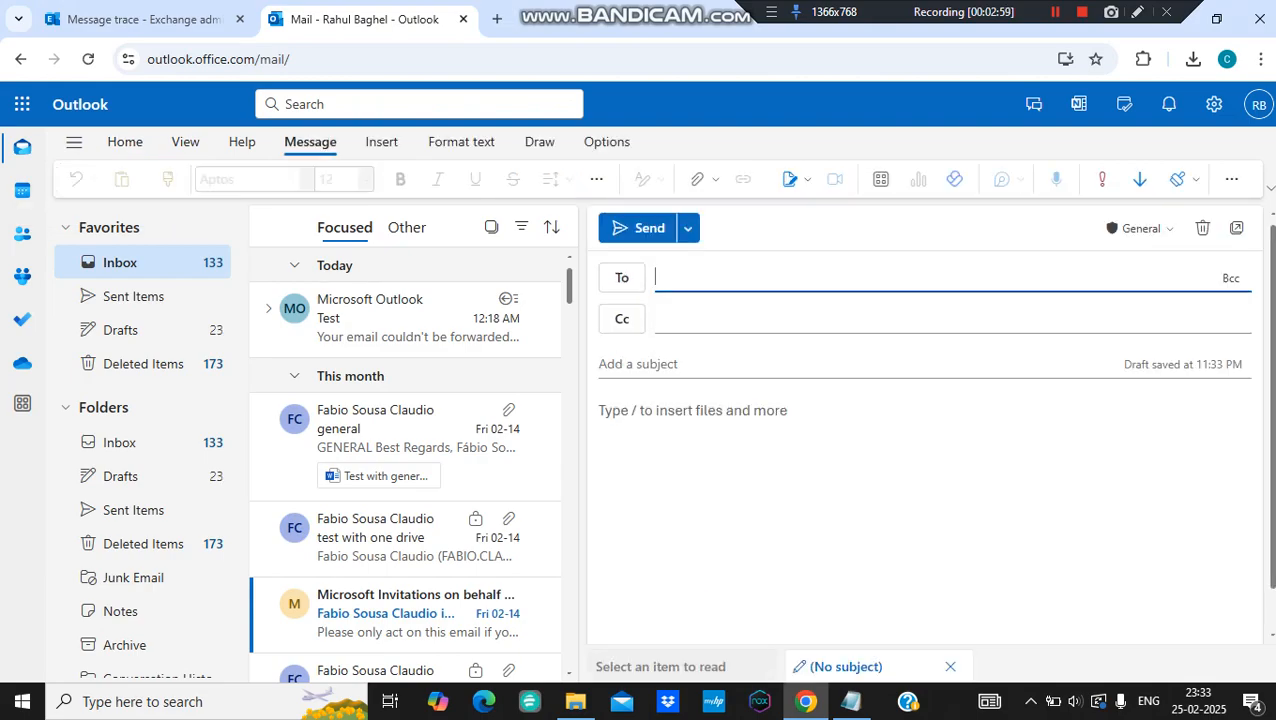
text(sk)
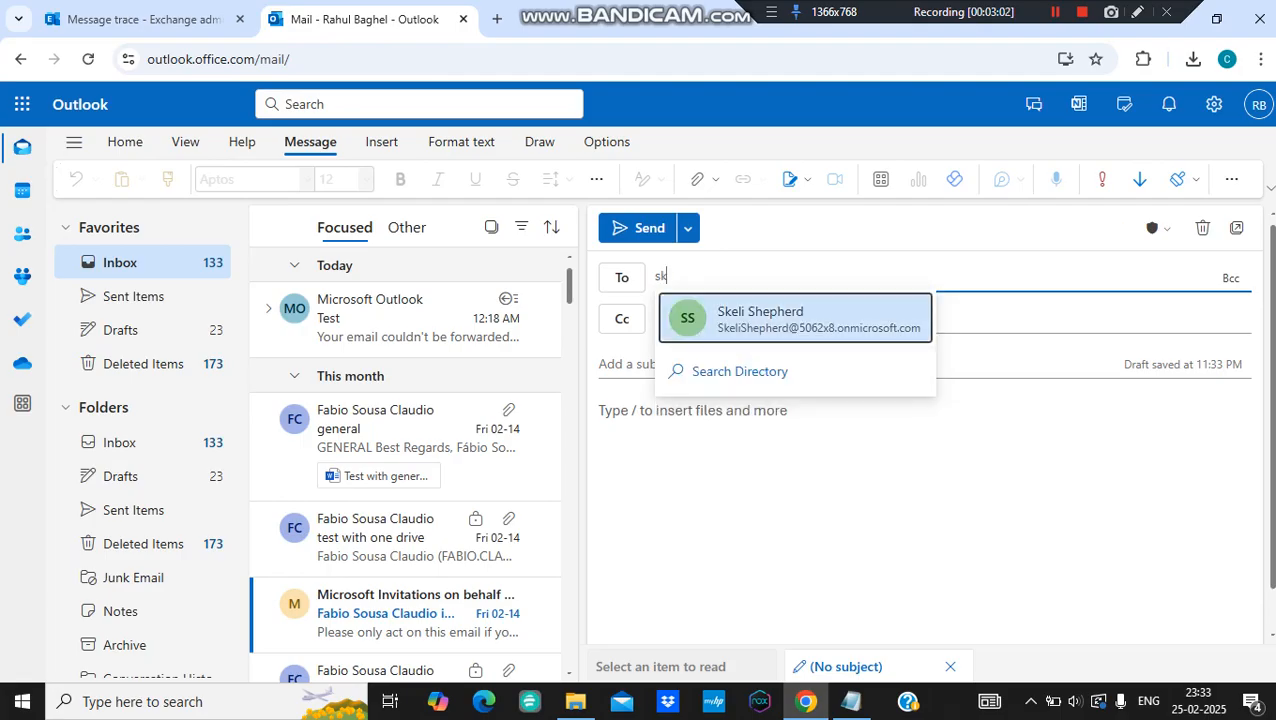
key(Return)
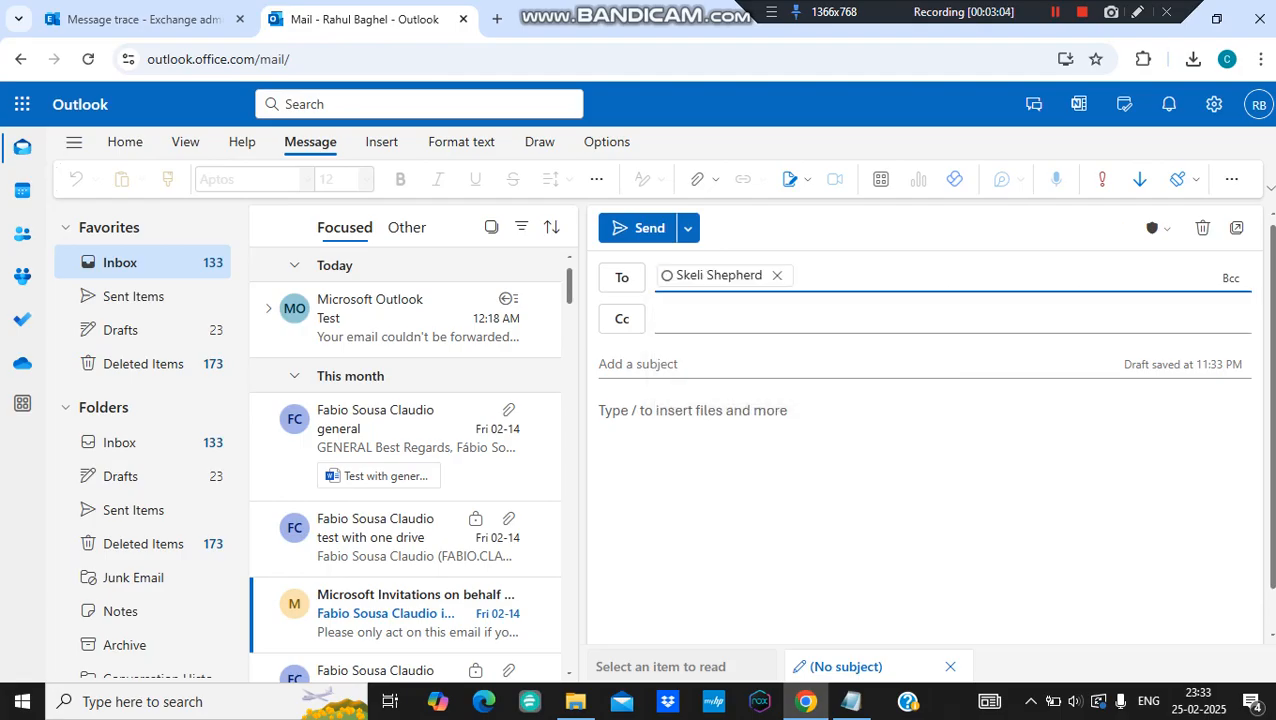
key(Tab)
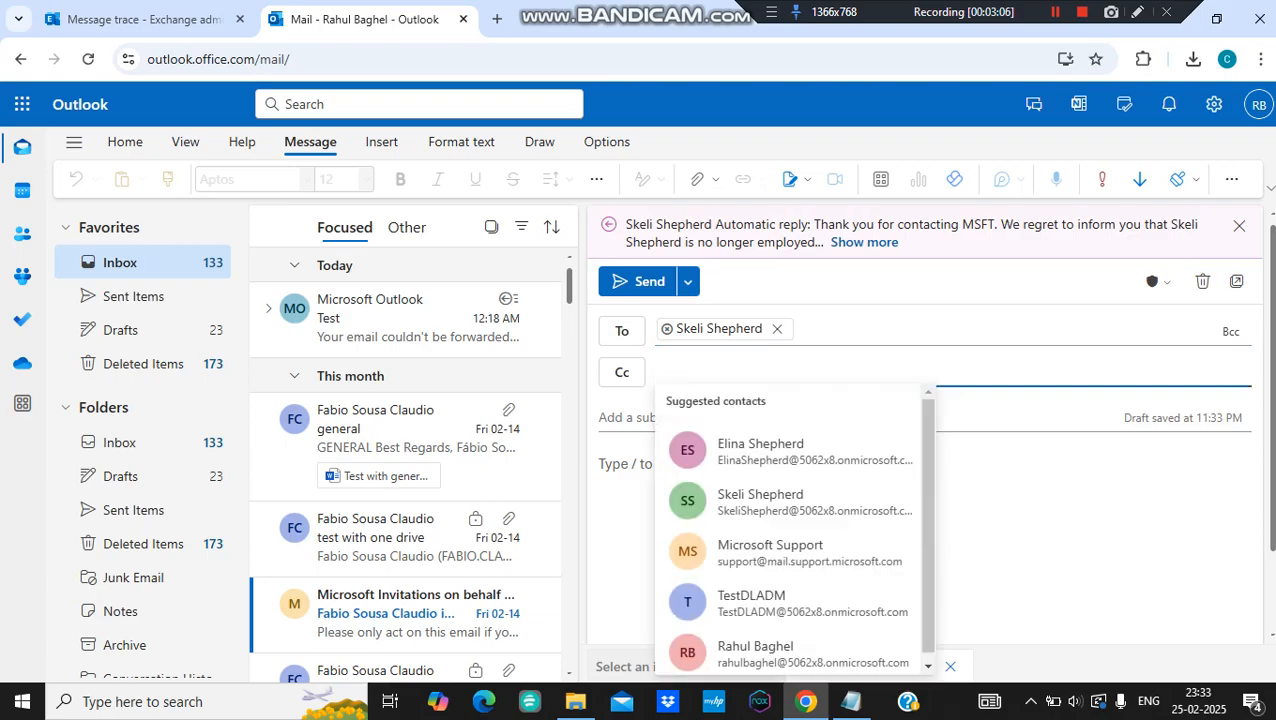
key(Tab)
text(Test)
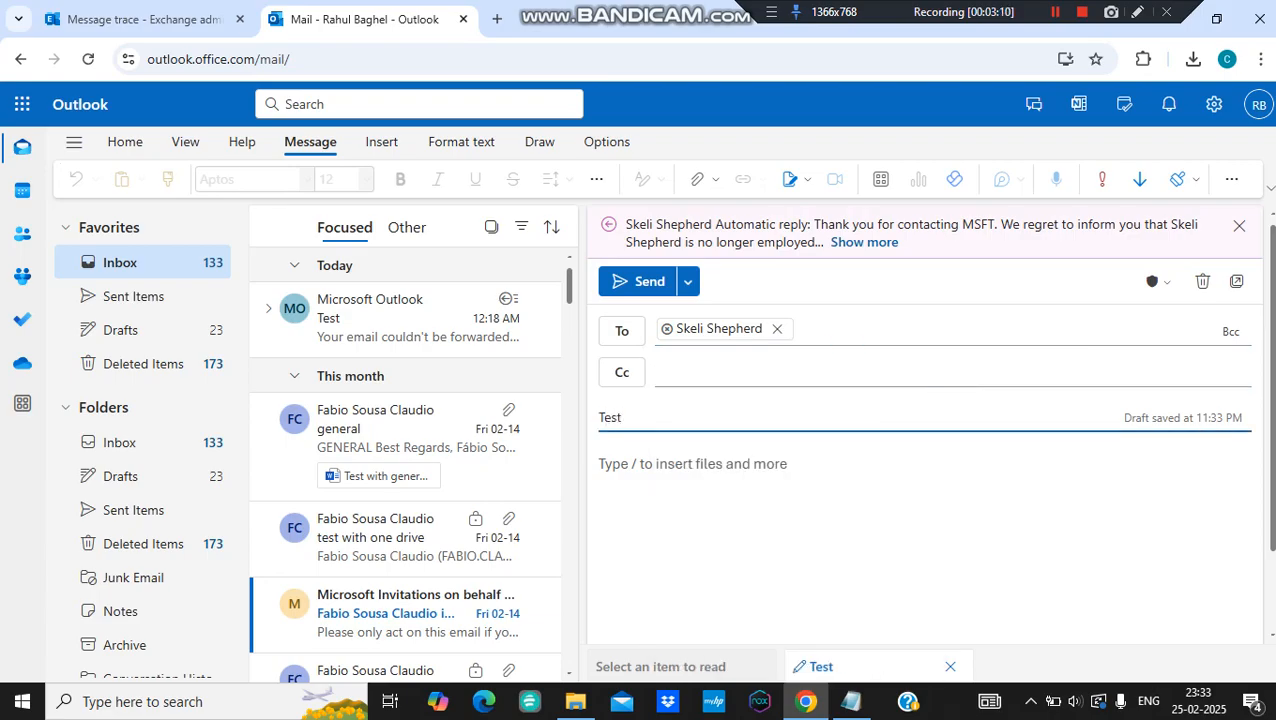
key(Tab)
text(Test)
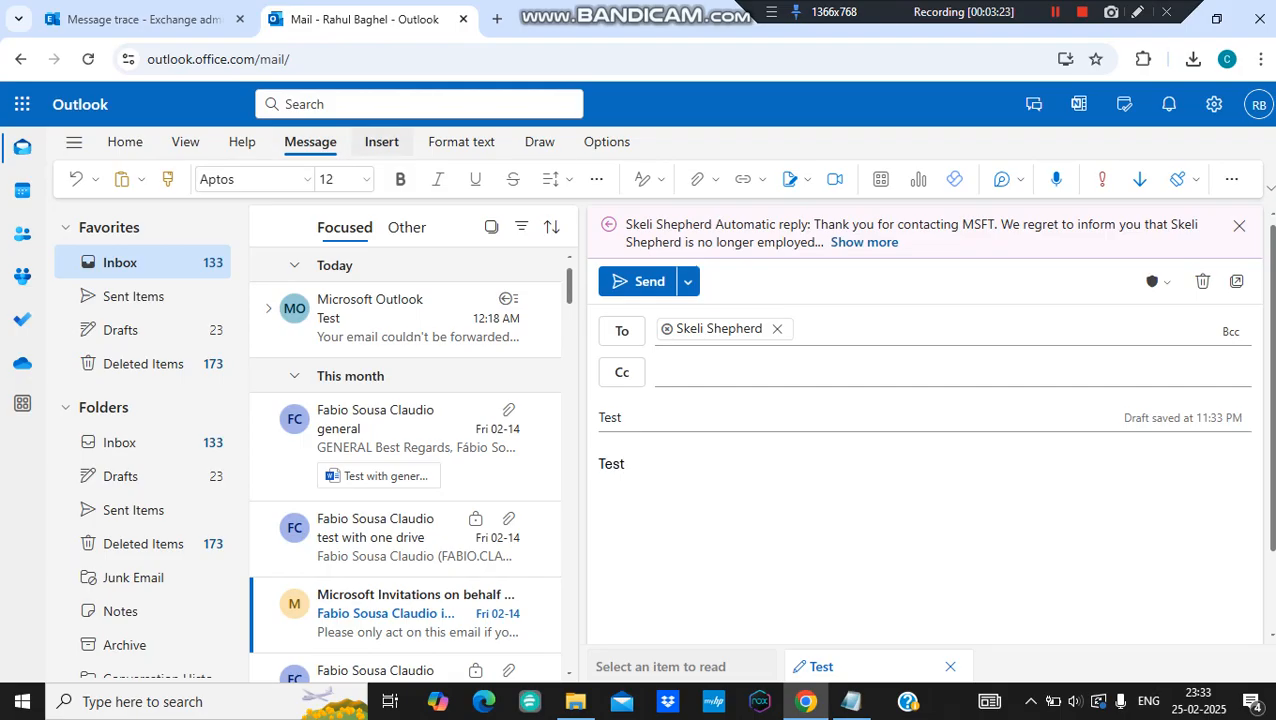
- Attach the file attachment.txt from the computer's Documents folder to the email
click(381, 141)
click(112, 179)
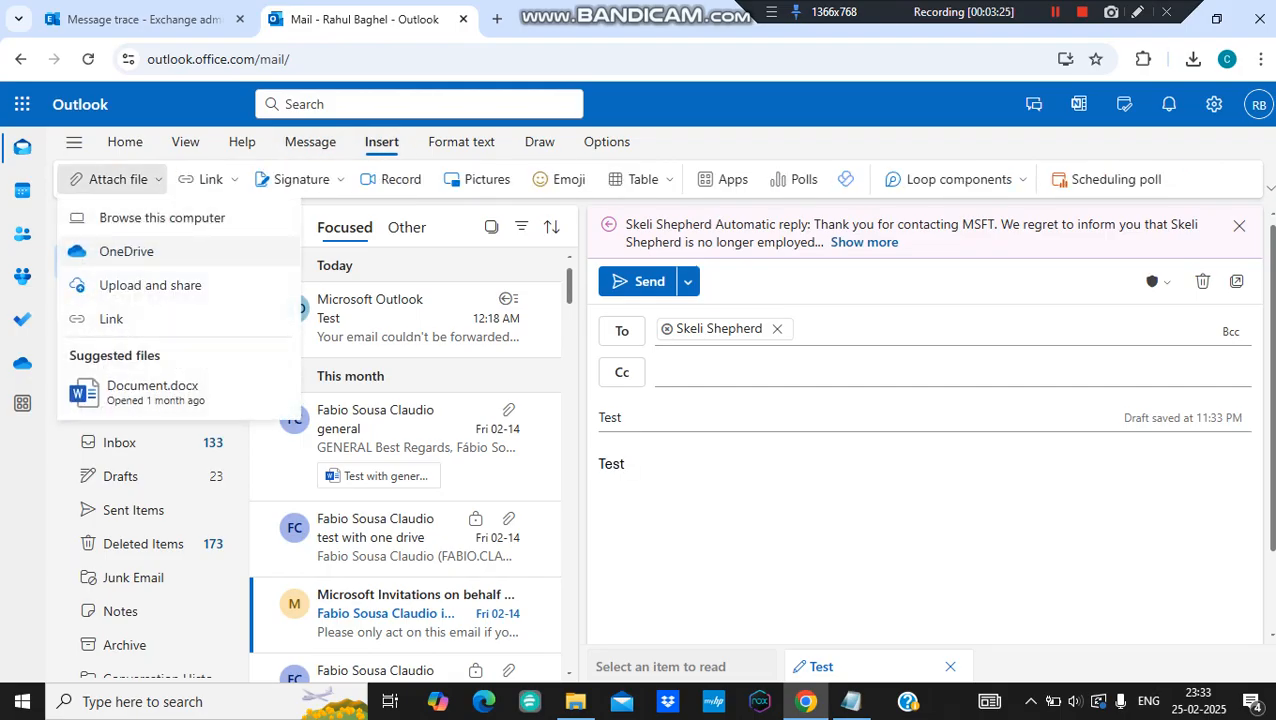
click(162, 217)
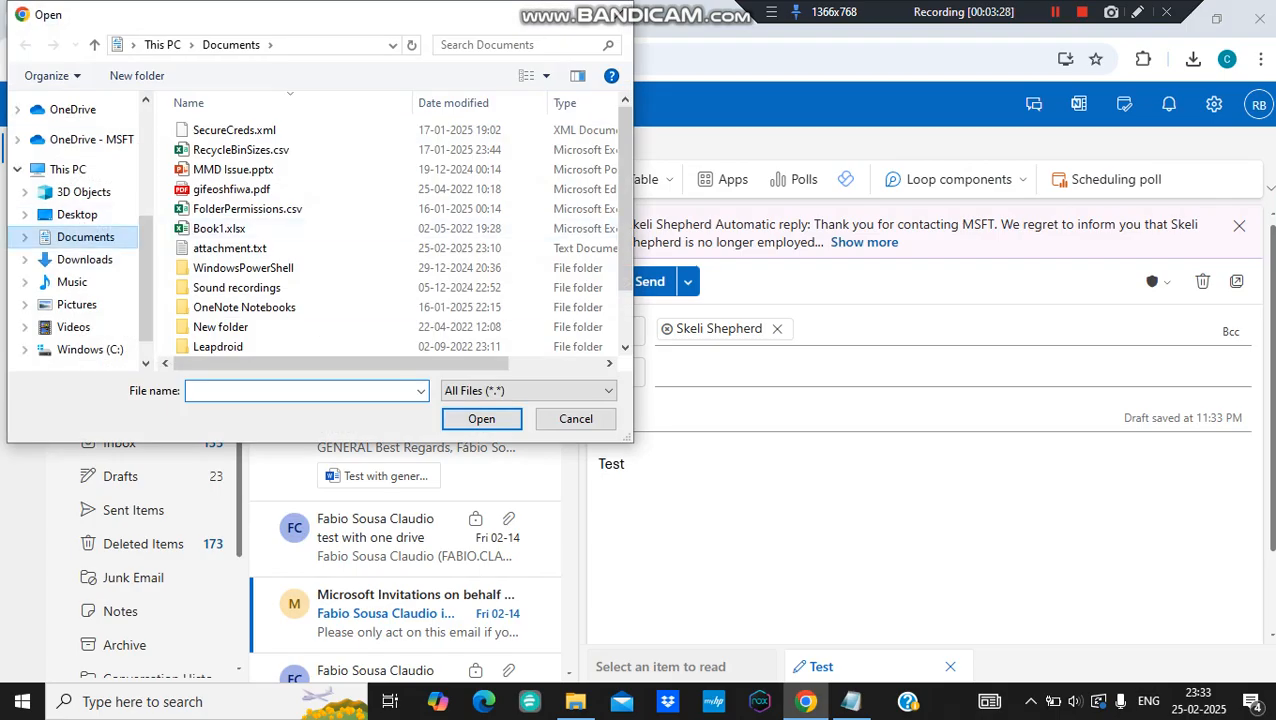
double_click(229, 248)
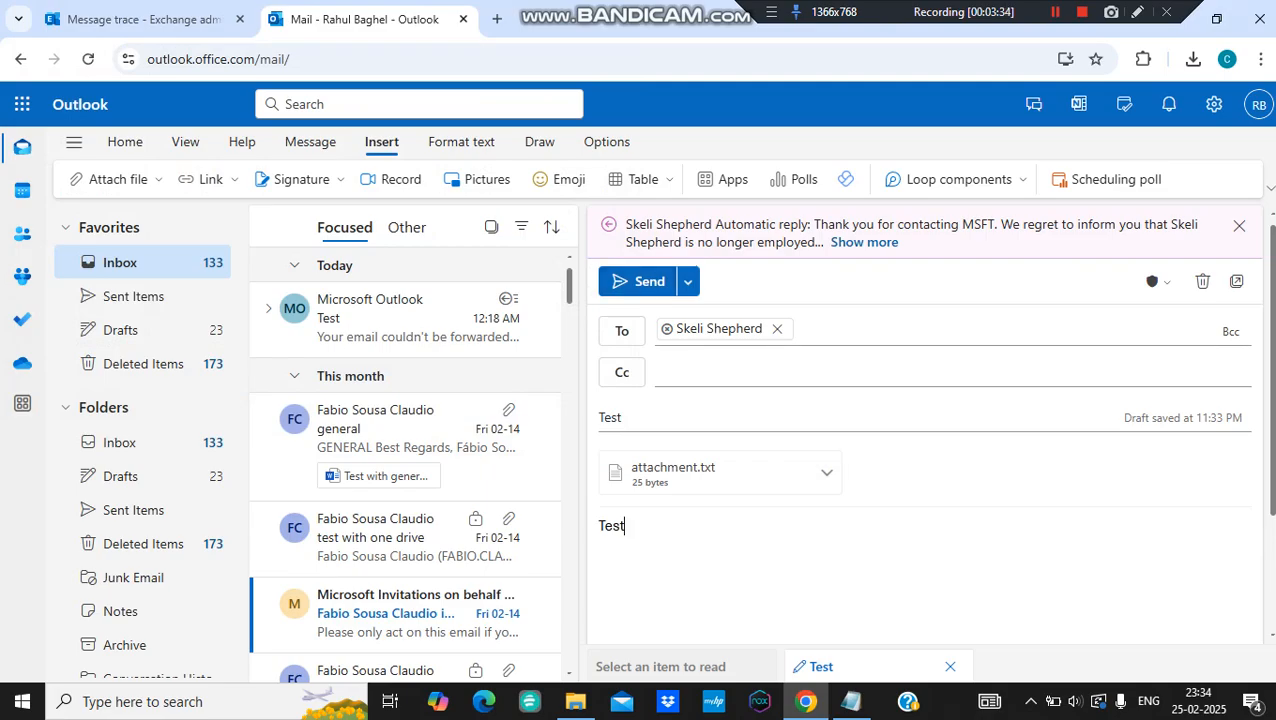
- Add a second suggested recipient to the Test email and send it
click(900, 330)
click(920, 412)
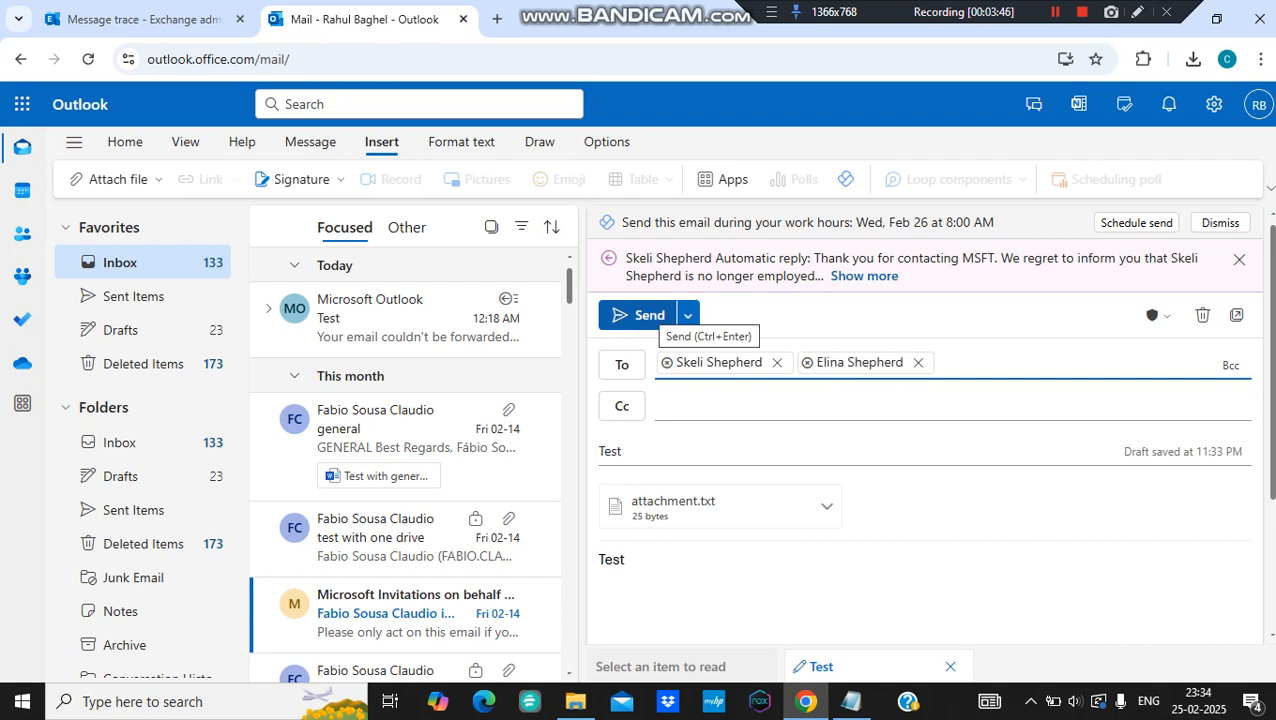
click(640, 315)
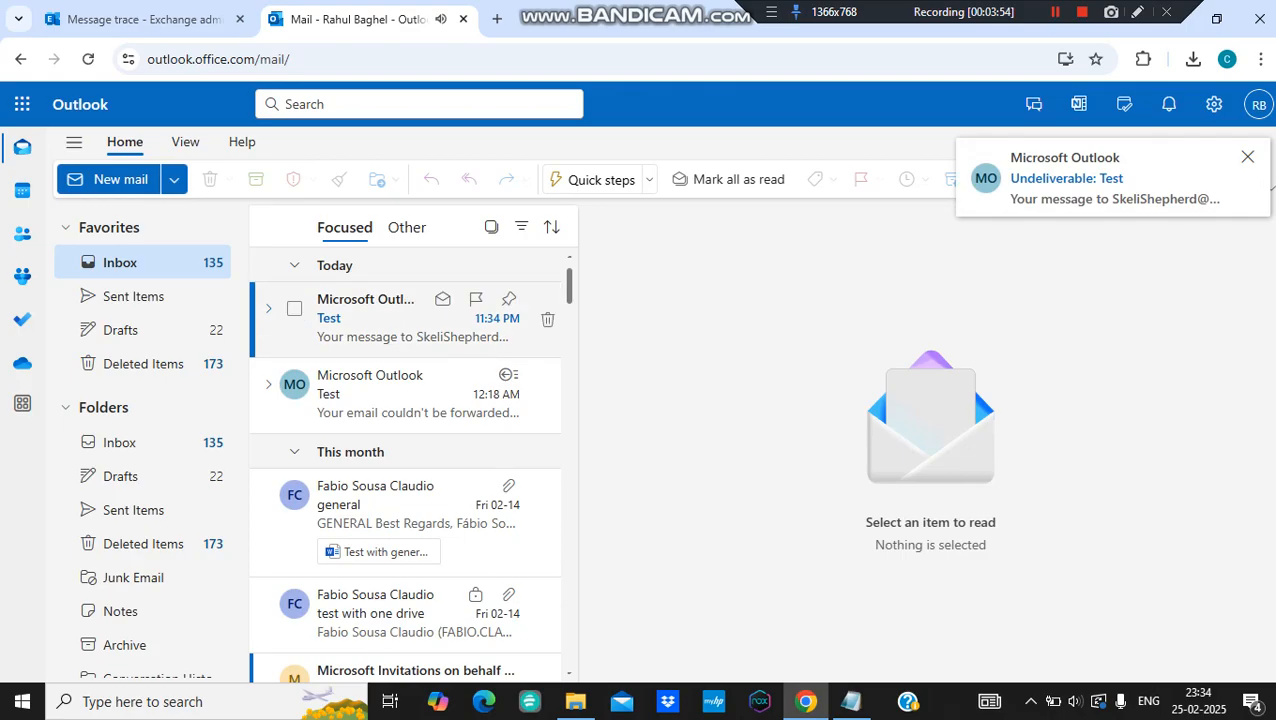
- Open the newest Microsoft Outlook notification for the Test email and examine its rejection reason, affected recipients and delivery details
click(405, 318)
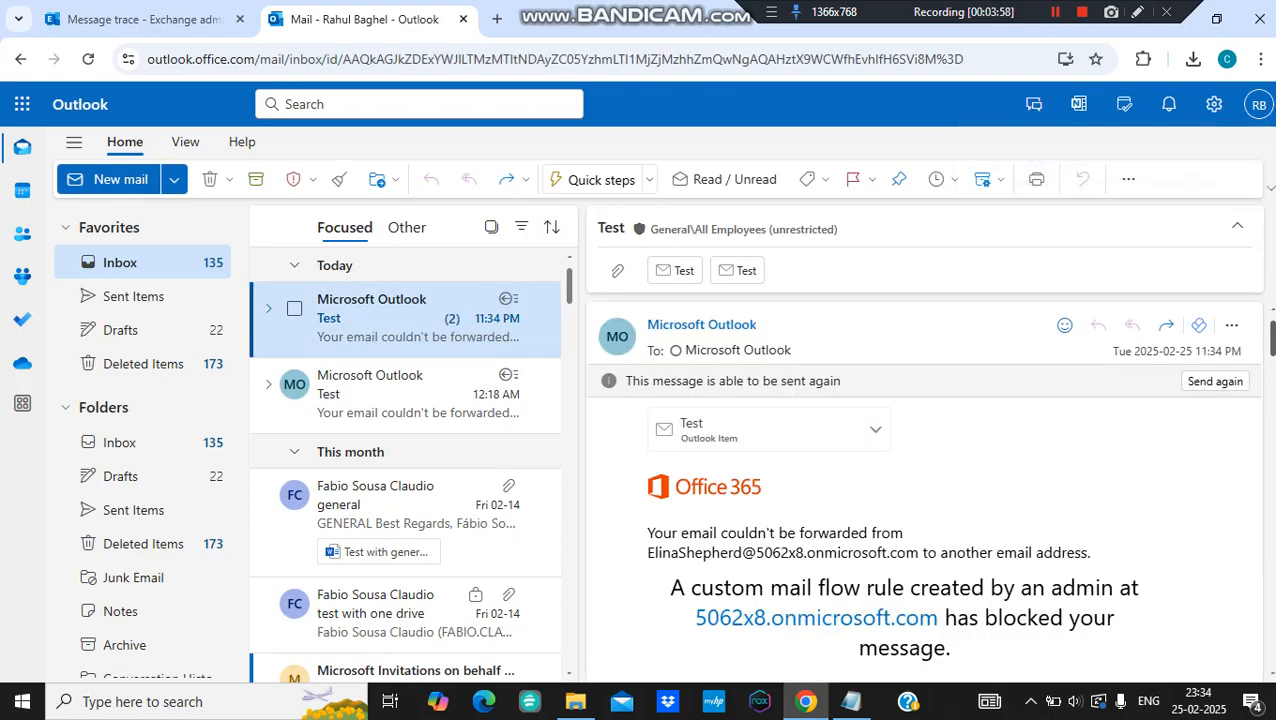
scroll(925, 490, down, 3)
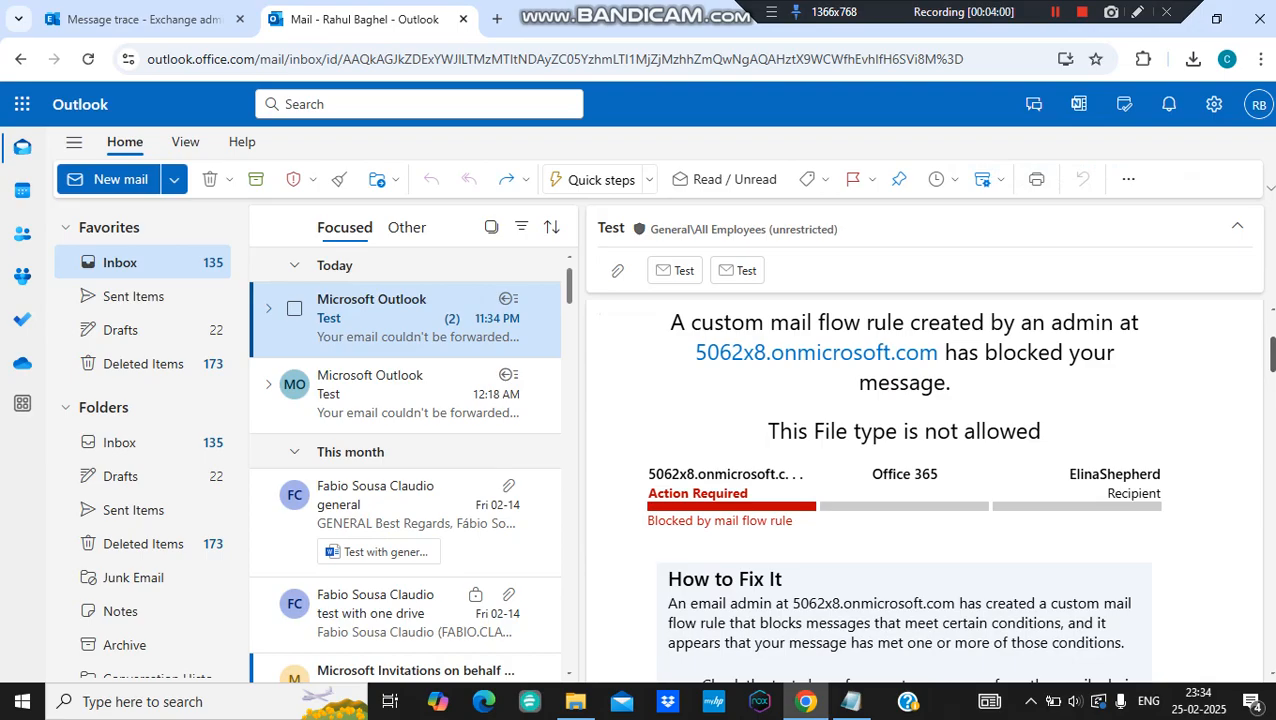
drag(778, 431, 1042, 431)
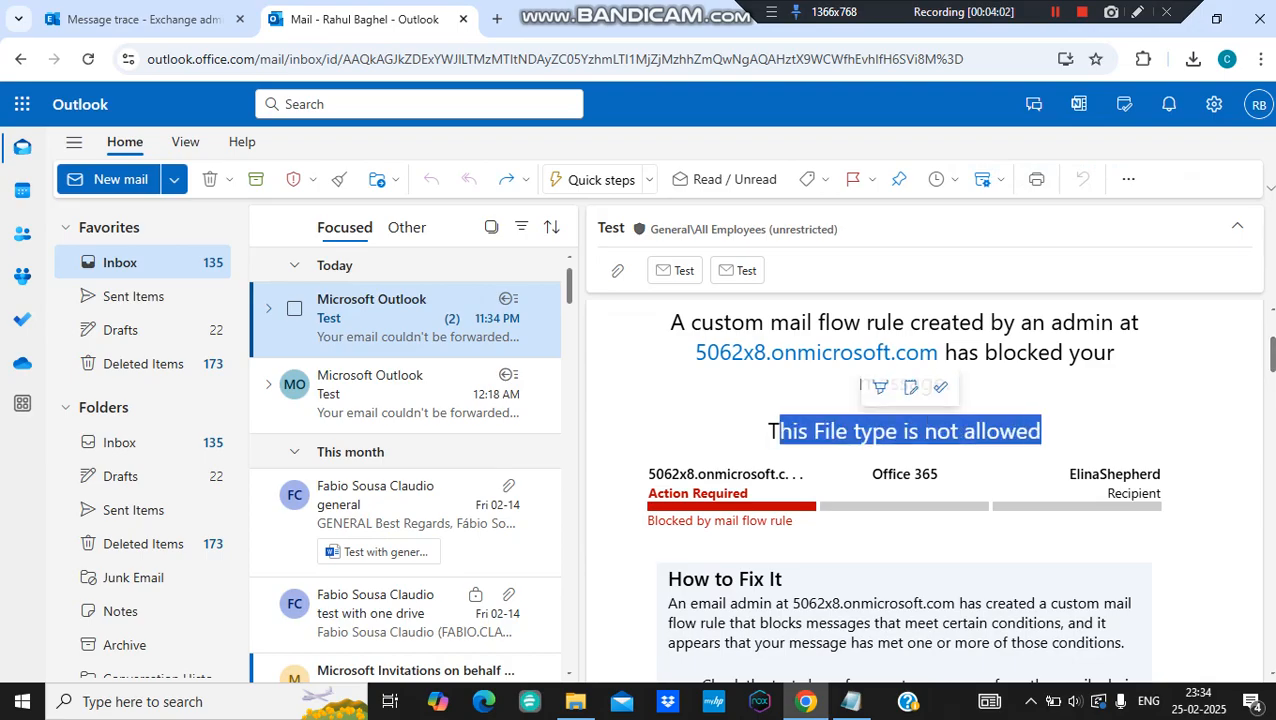
click(1042, 432)
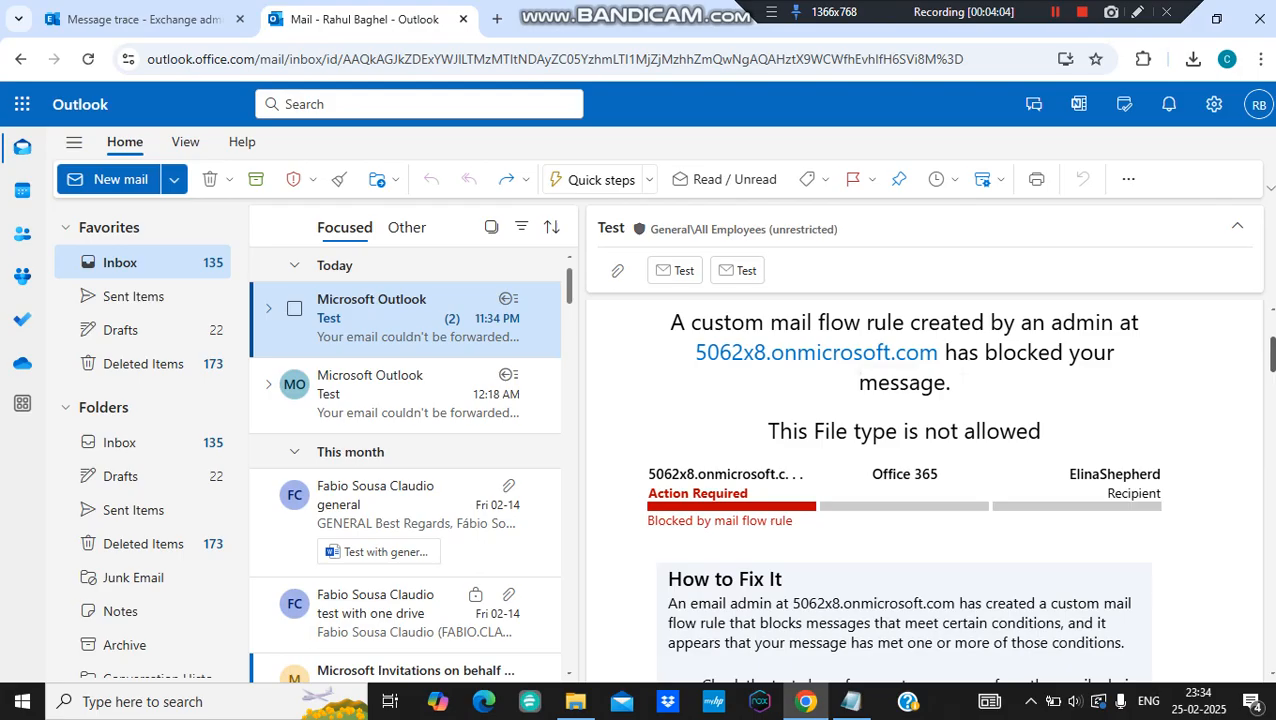
scroll(904, 490, up, 2)
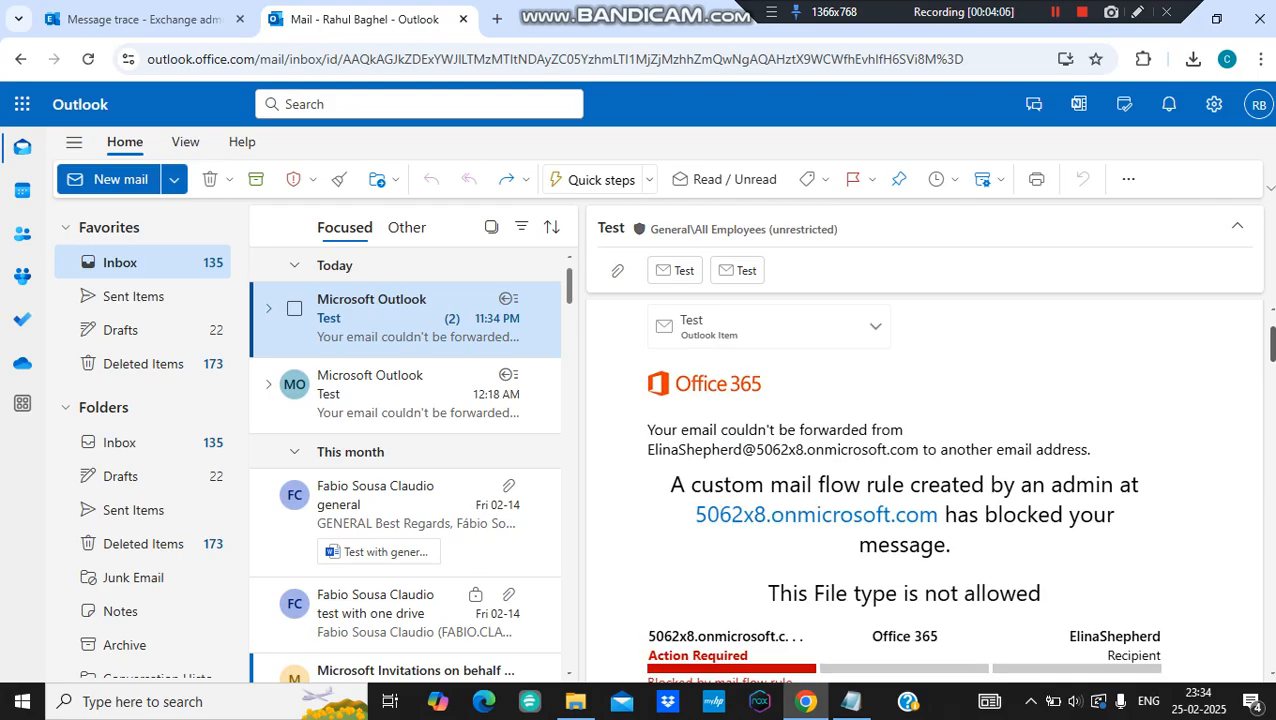
drag(647, 449, 888, 449)
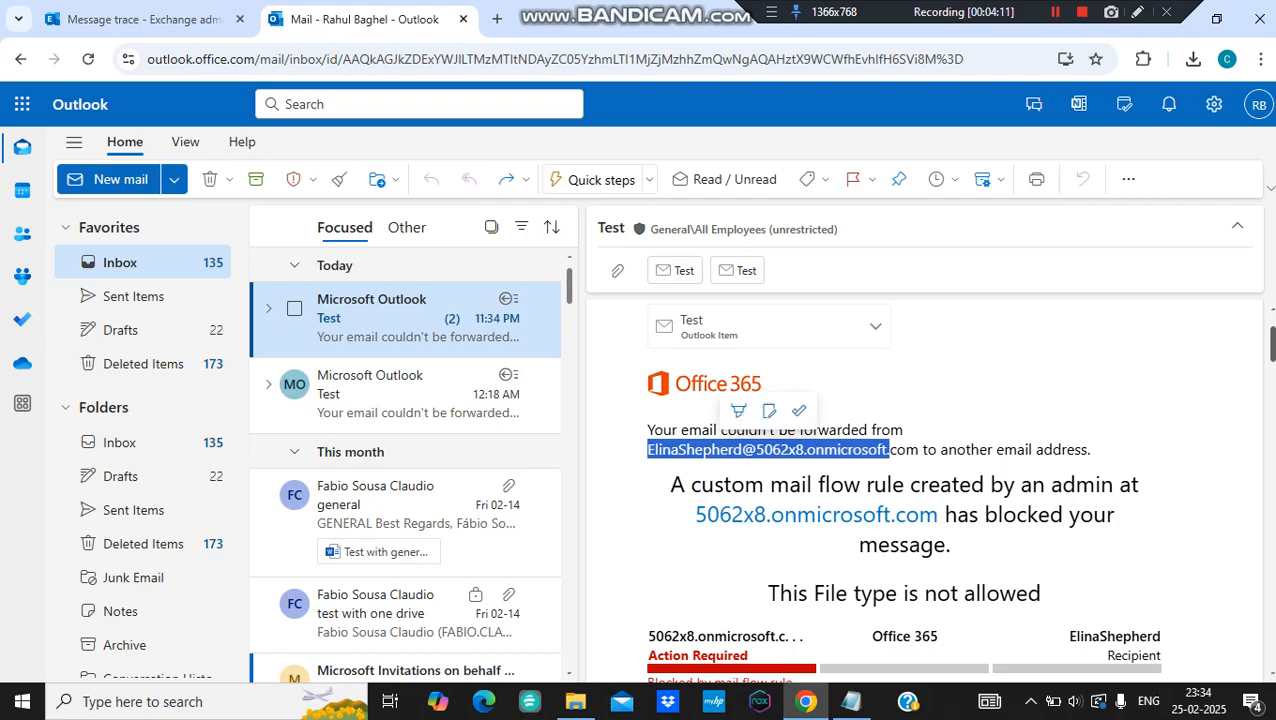
scroll(901, 490, down, 3)
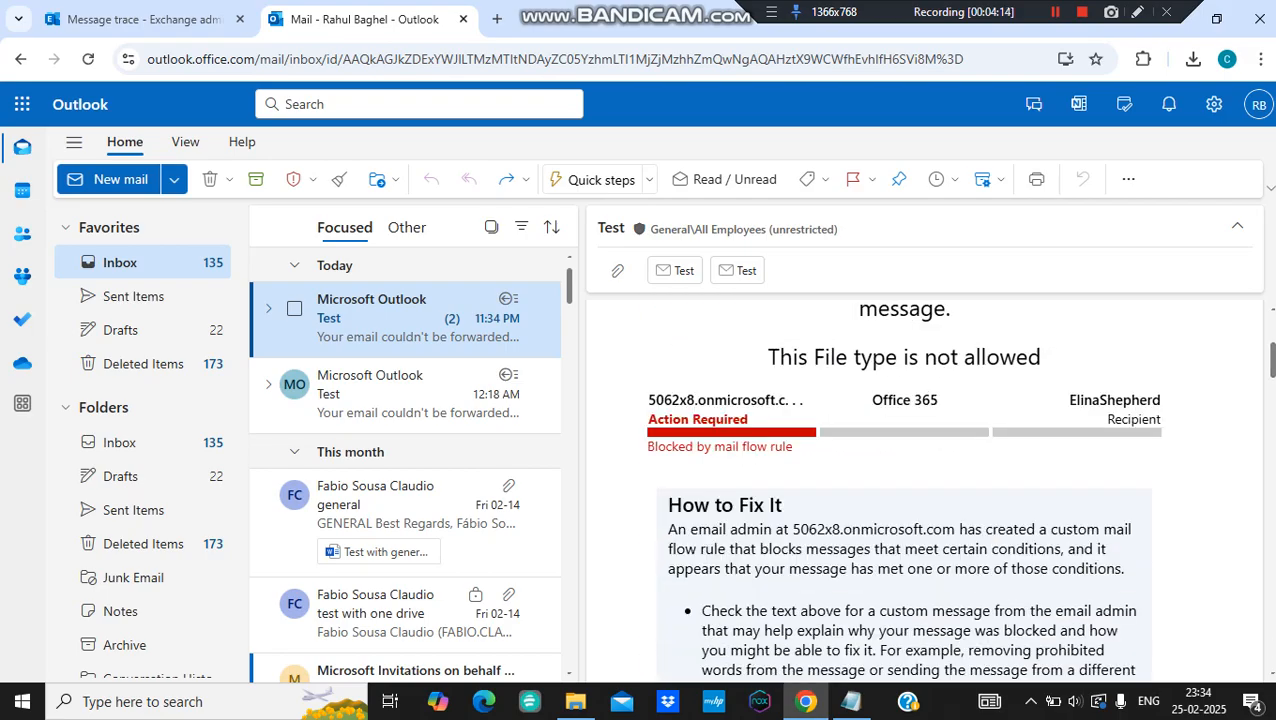
drag(778, 357, 1042, 357)
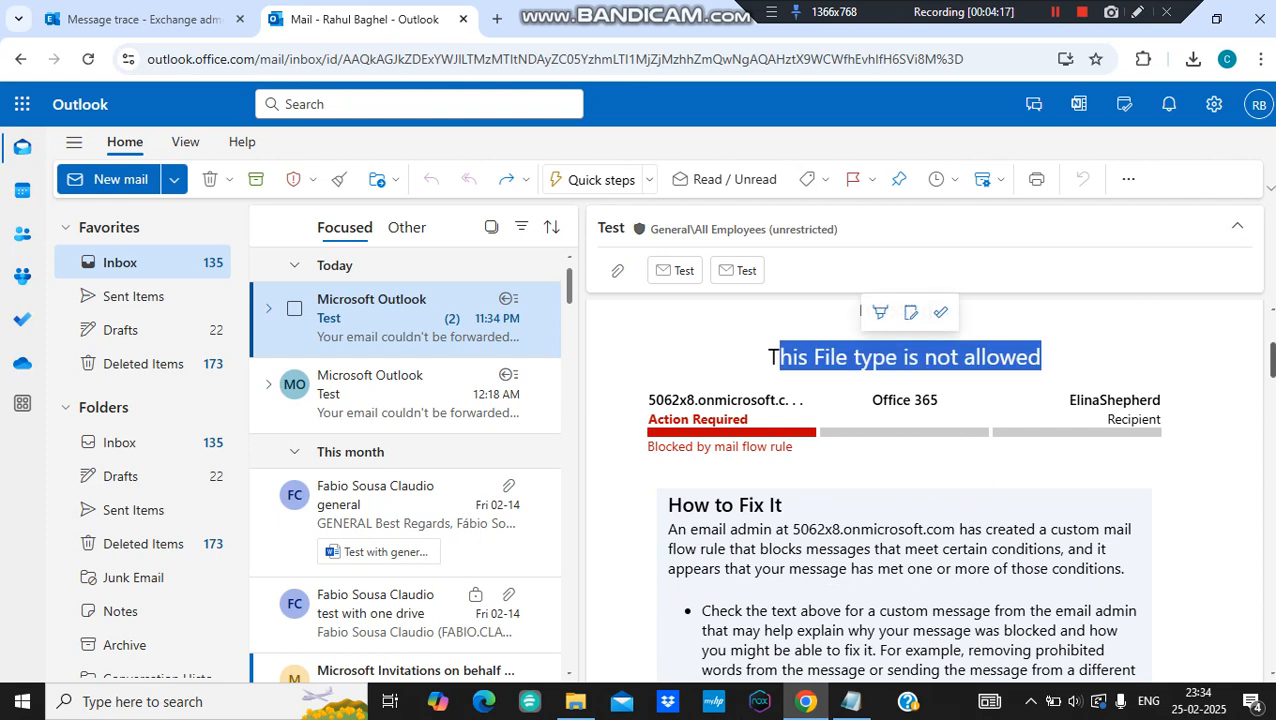
scroll(929, 490, up, 3)
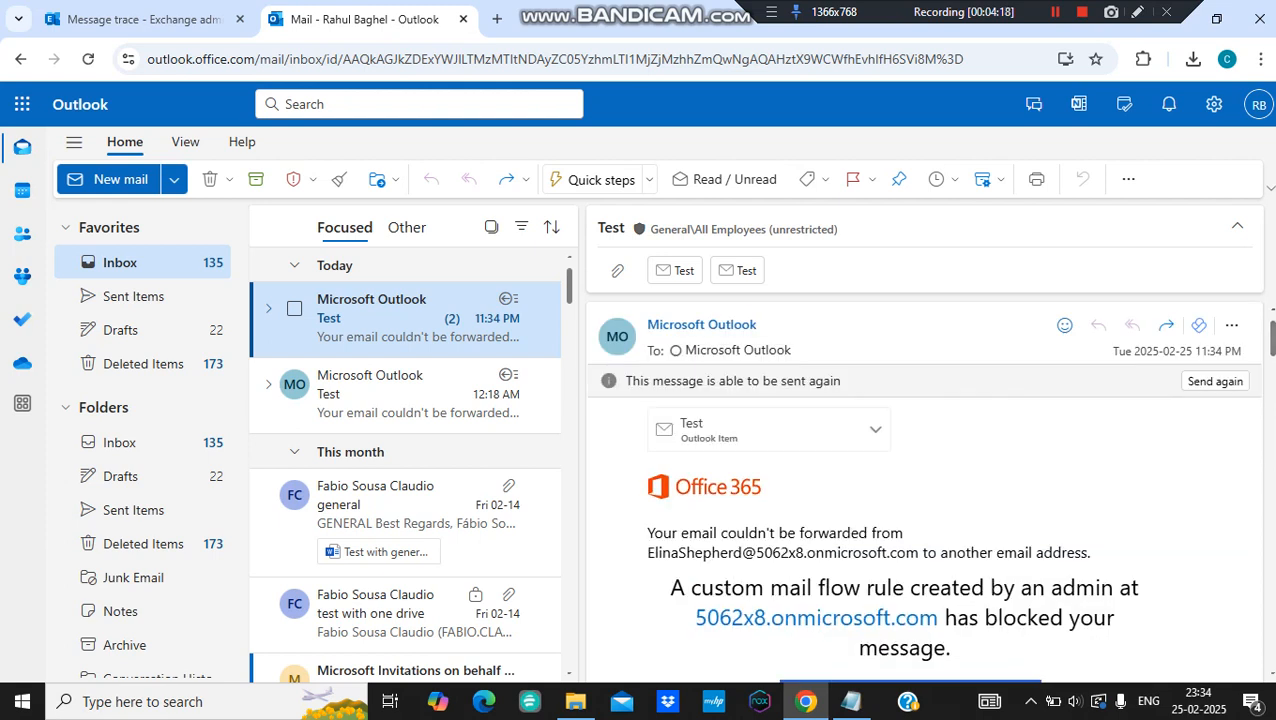
click(929, 490)
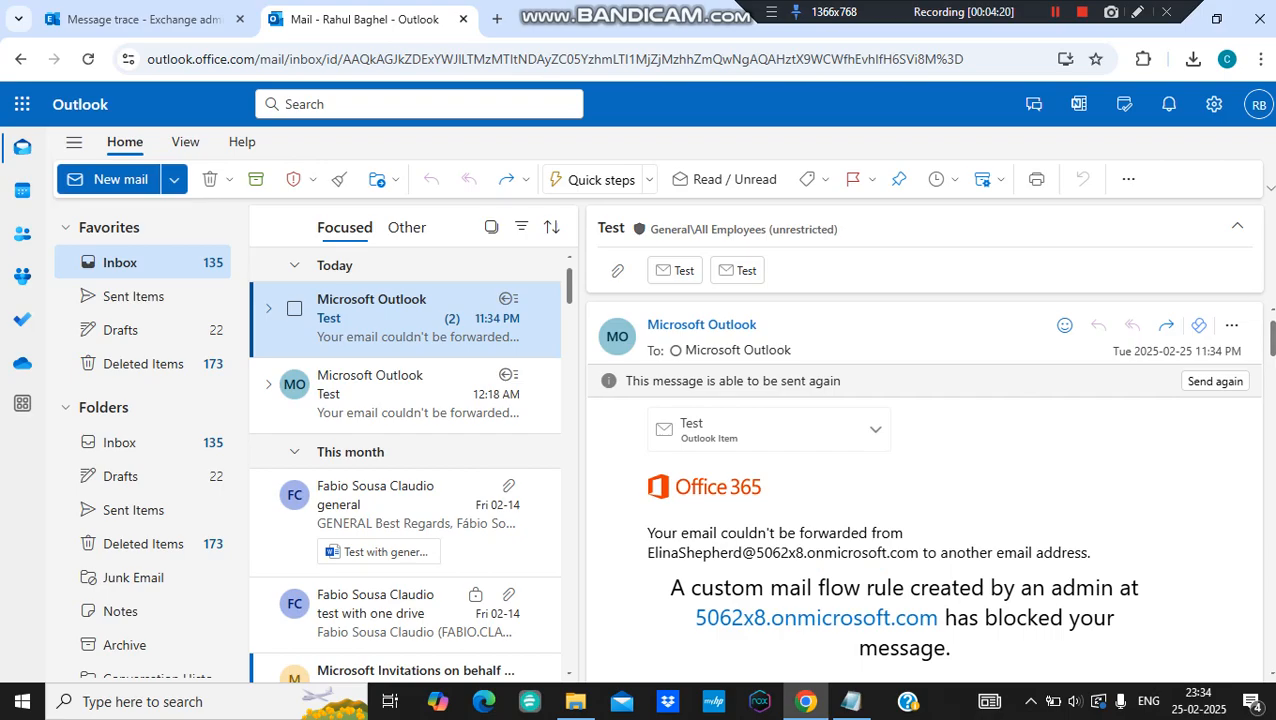
scroll(929, 490, down, 15)
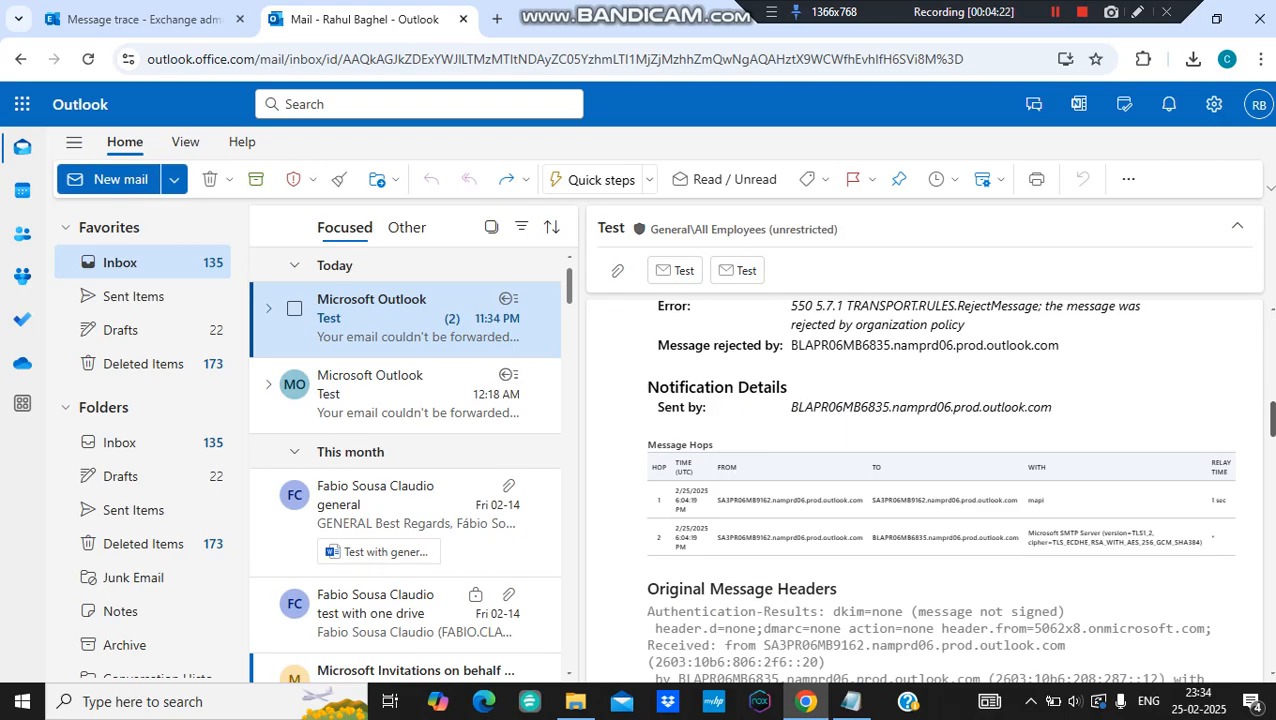
scroll(929, 490, down, 15)
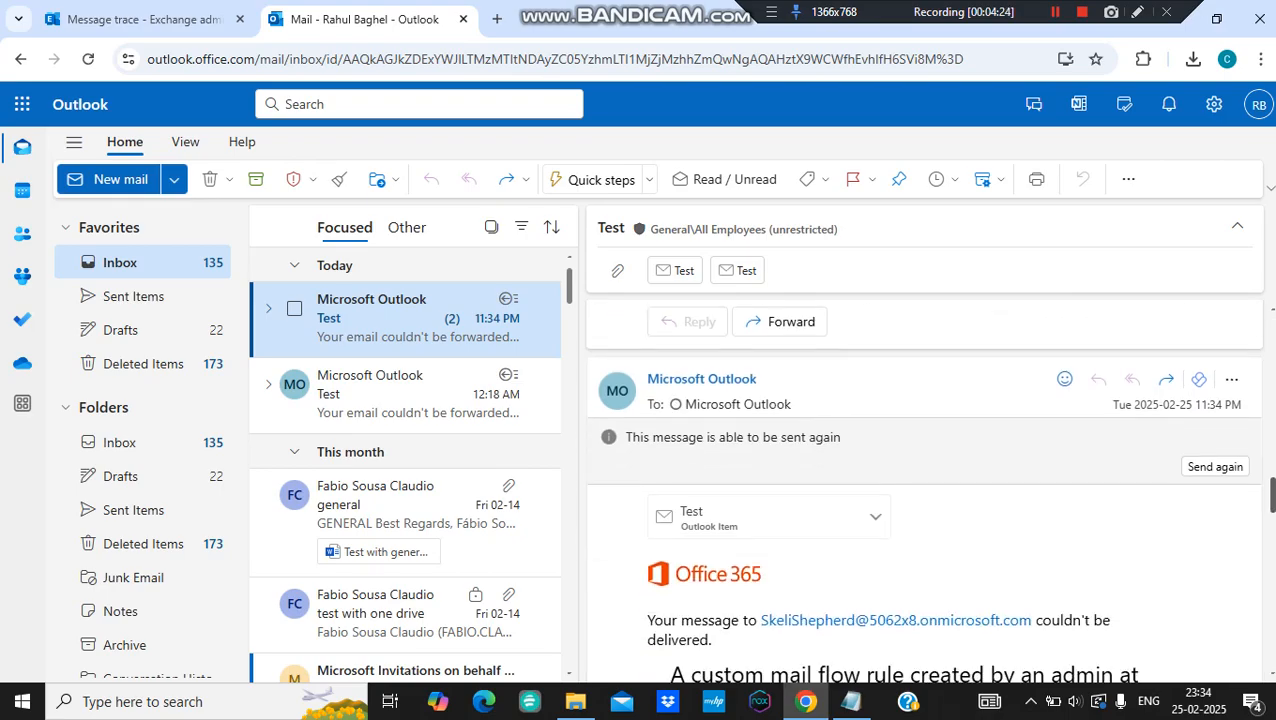
scroll(929, 490, up, 20)
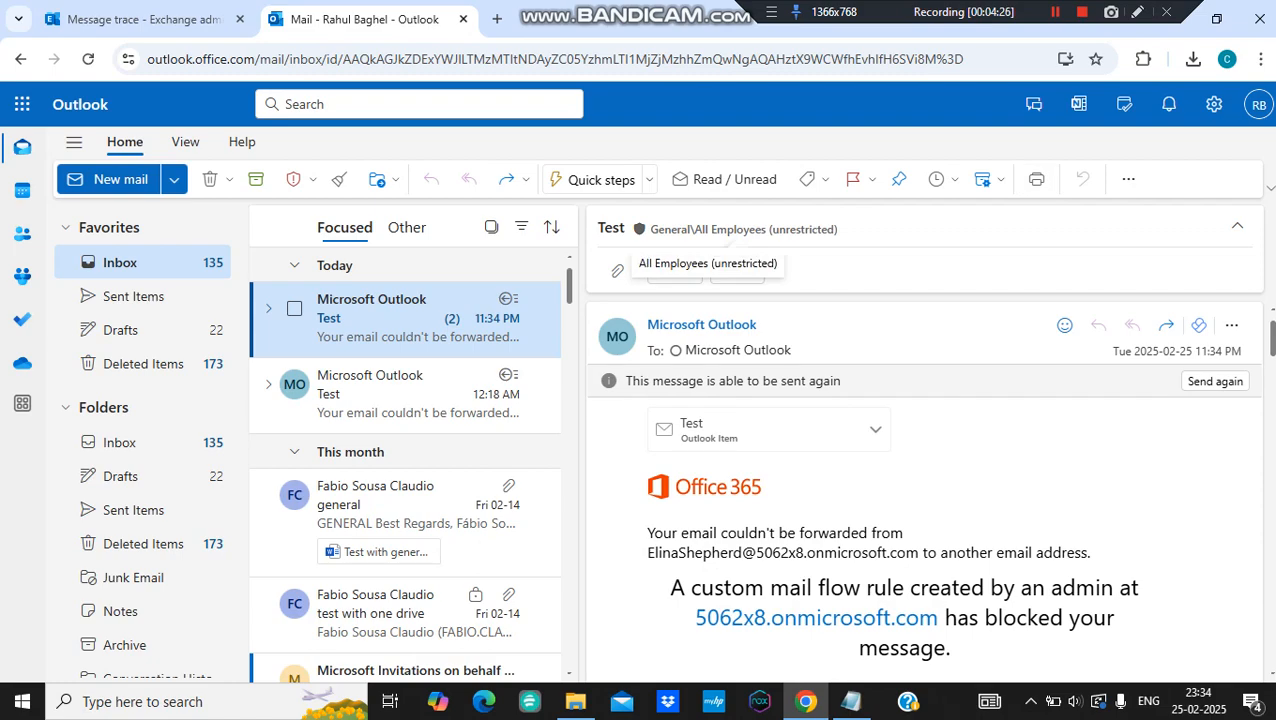